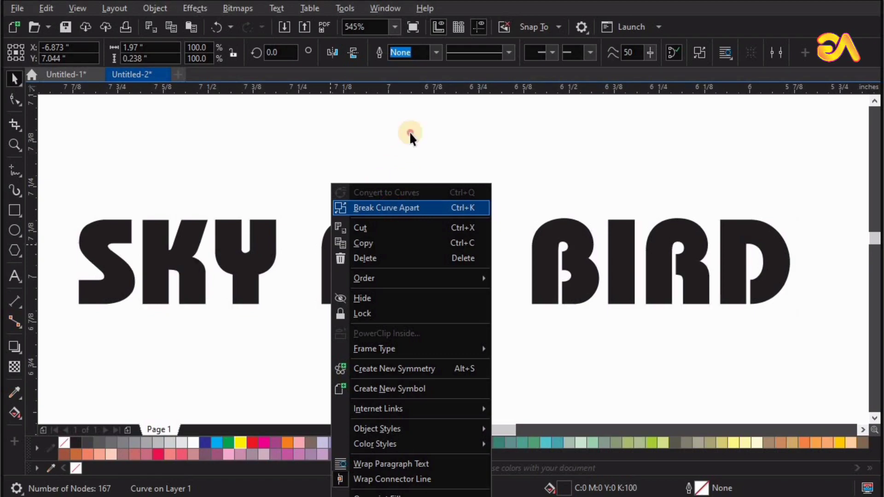
click(410, 135)
drag(547, 230, 541, 186)
key(ctrl+z)
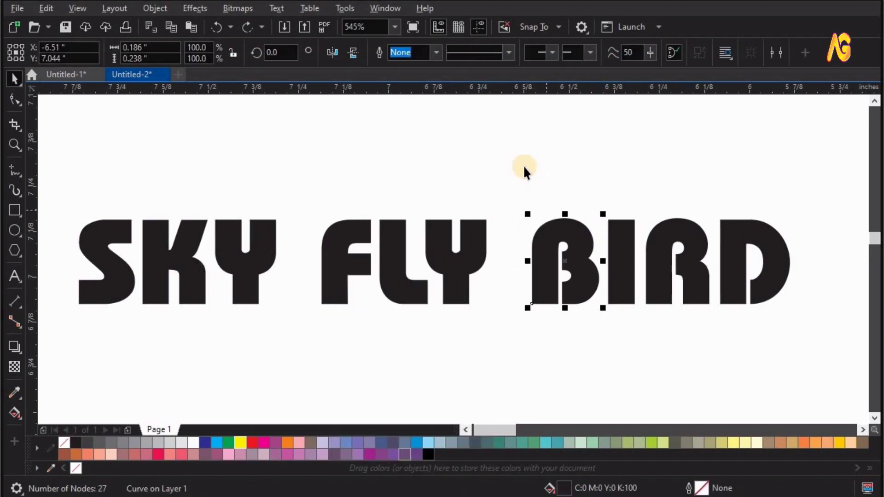
click(523, 166)
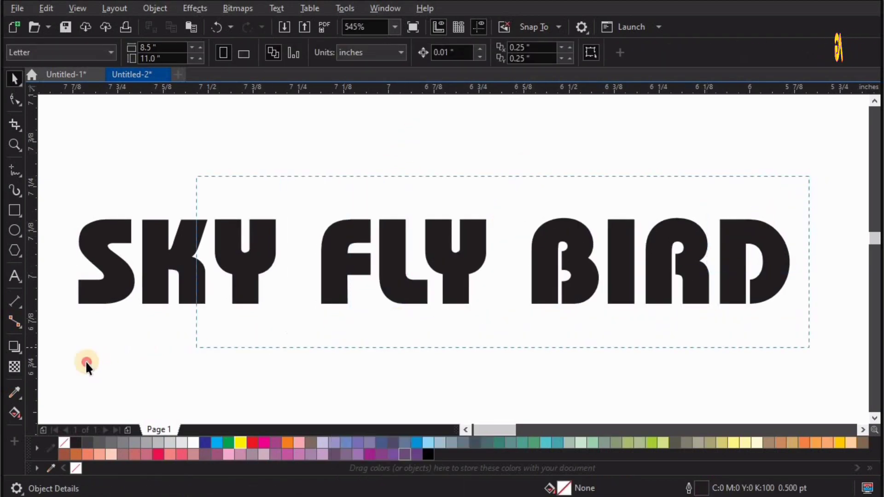
Step: Remove the fill from the words SKY FLY BIRD and give all three a black hairline outline
key(ctrl+a)
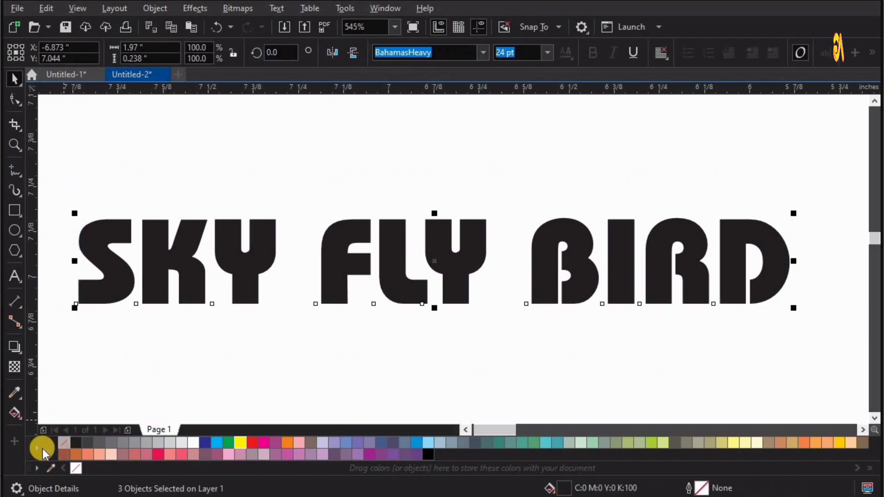
click(42, 449)
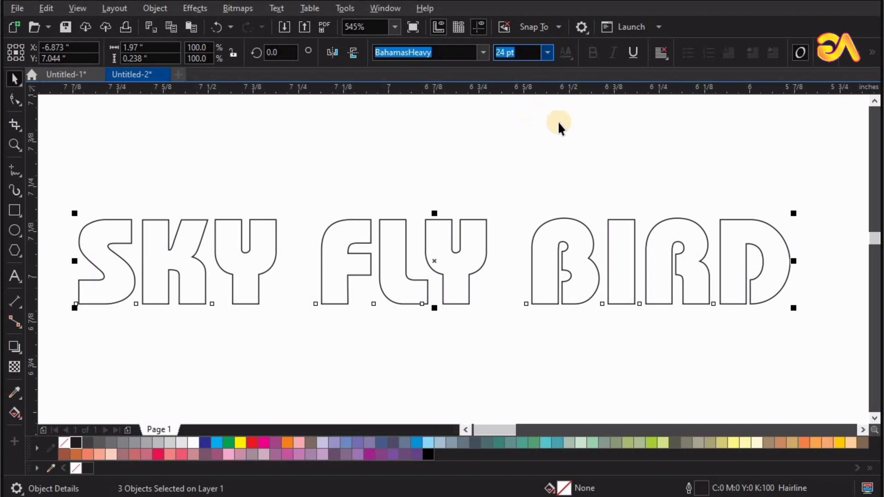
click(575, 121)
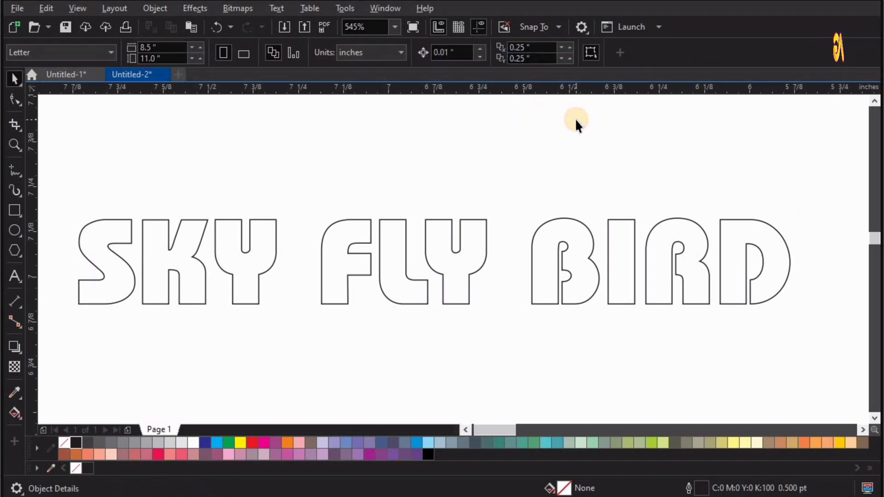
Step: Import wallpaper (14), wallpaper (10) and the three cut-out bird images numbered 6, 5 and 4 from Downloads
right_click(498, 126)
click(538, 200)
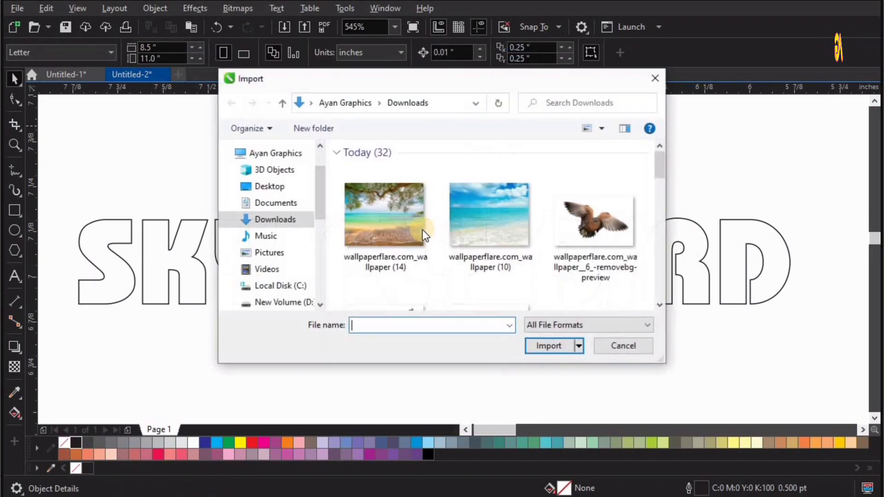
click(382, 209)
ctrl+click(489, 217)
ctrl+click(601, 223)
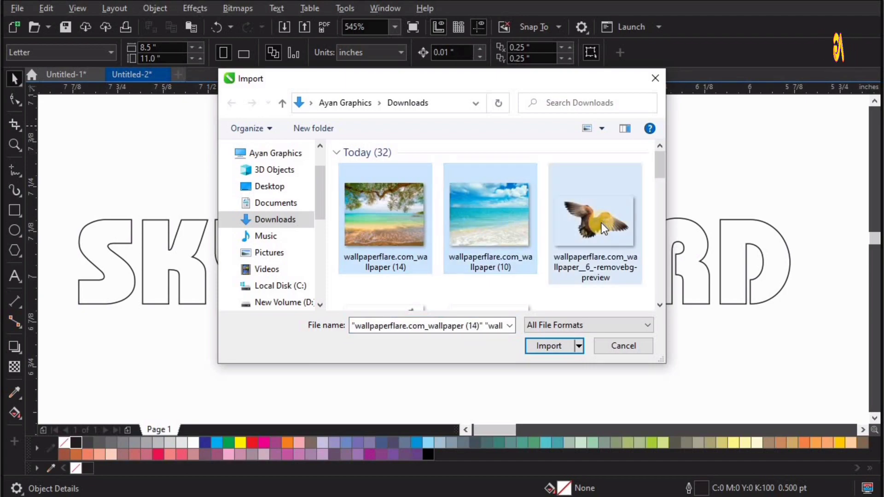
scroll(601, 223, down, 2)
ctrl+click(386, 236)
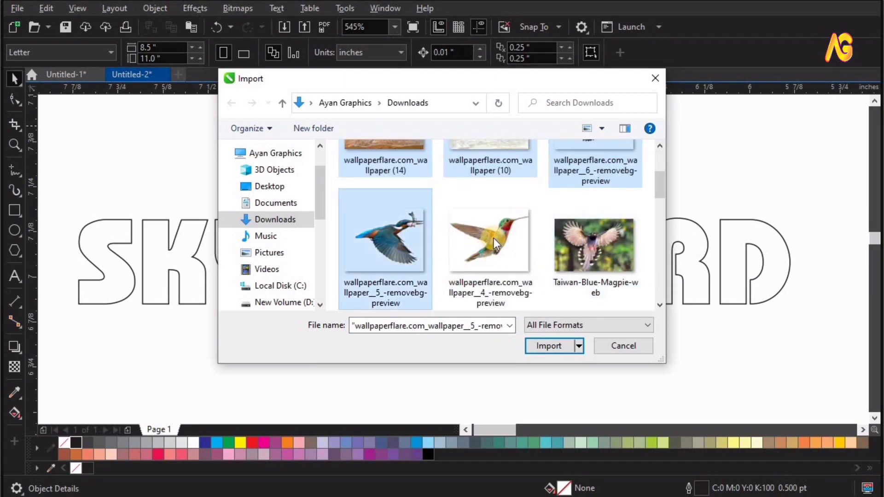
ctrl+click(493, 239)
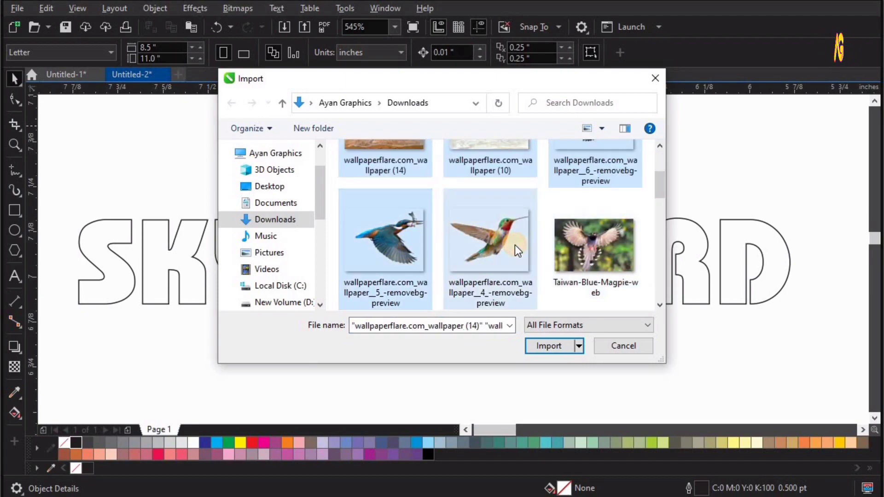
click(543, 344)
Step: Place the tree-beach picture about 0.81 in wide over SKY FLY, two images centred on the page, and the kingfisher and hummingbird over BIRD
drag(195, 133, 595, 367)
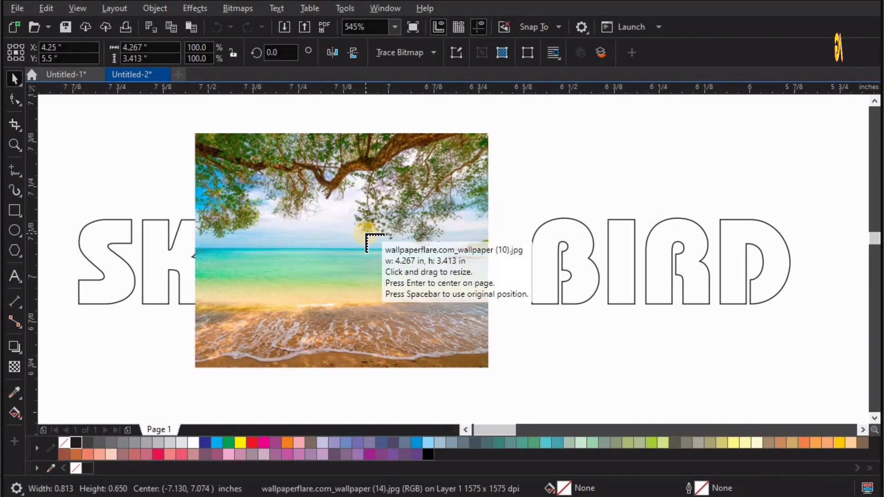
key(Return)
key(Return)
drag(489, 145, 804, 354)
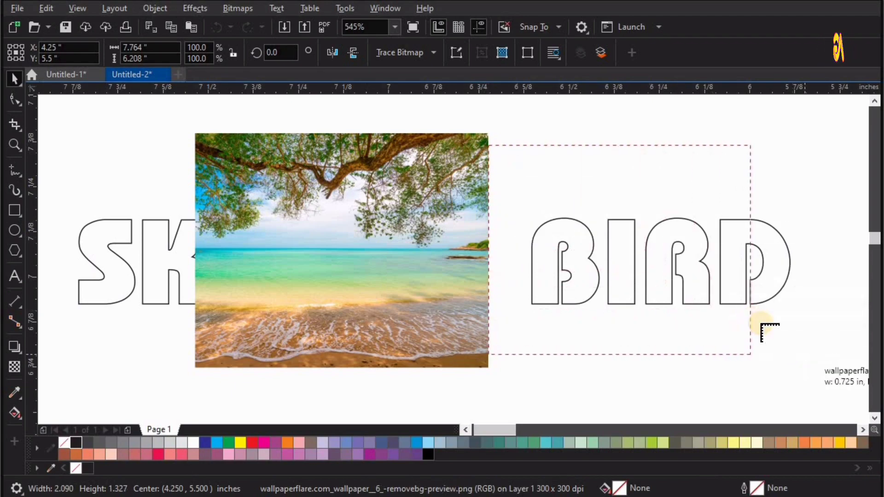
drag(542, 139, 845, 368)
Step: Enlarge and arrange the pictures with the hummingbird on the tree-beach picture, the kingfisher on the sea picture, and the sky picture apart
drag(715, 304, 716, 305)
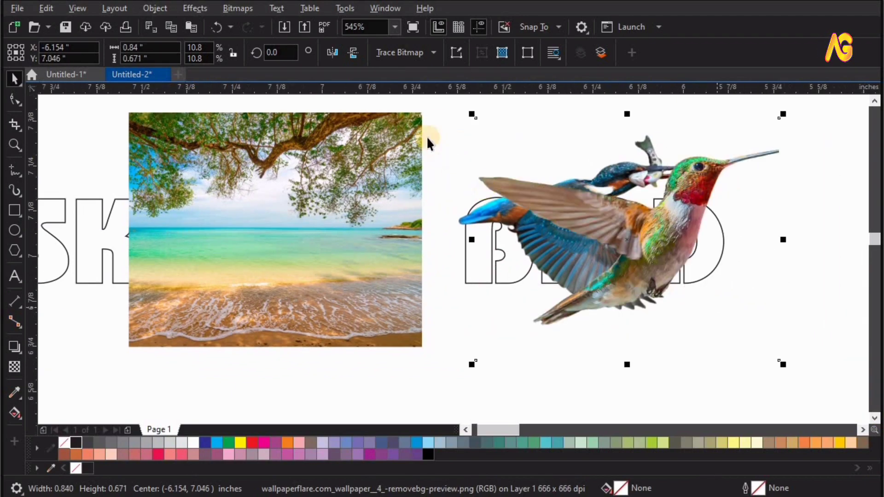
drag(590, 304, 664, 351)
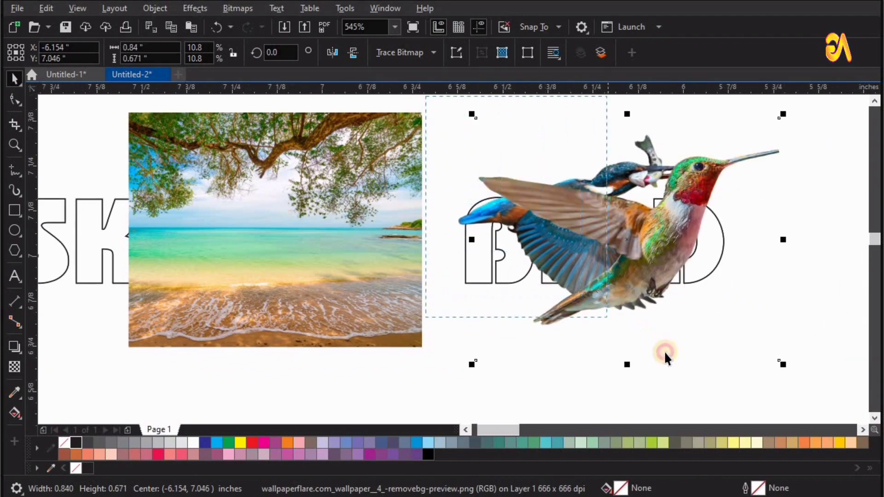
click(759, 383)
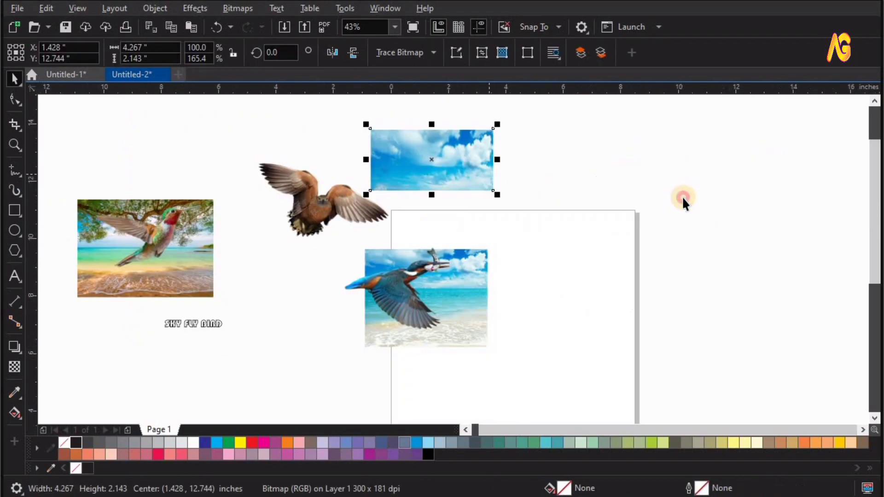
click(653, 221)
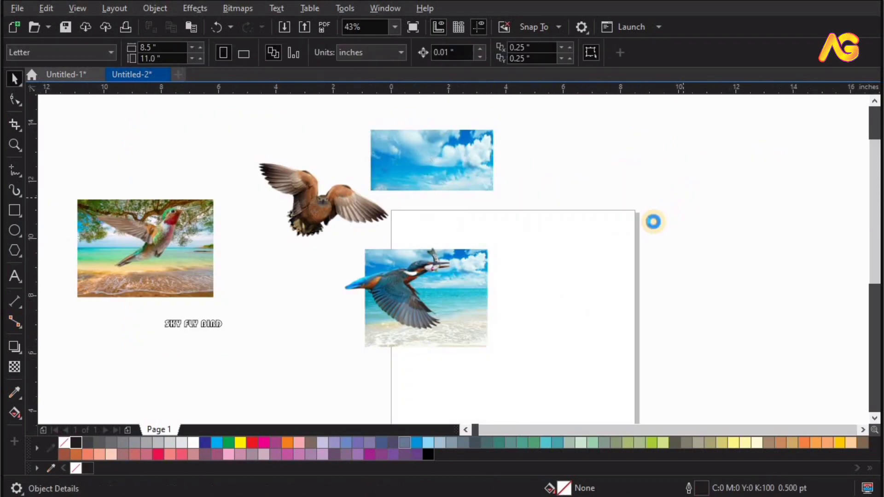
key(F4)
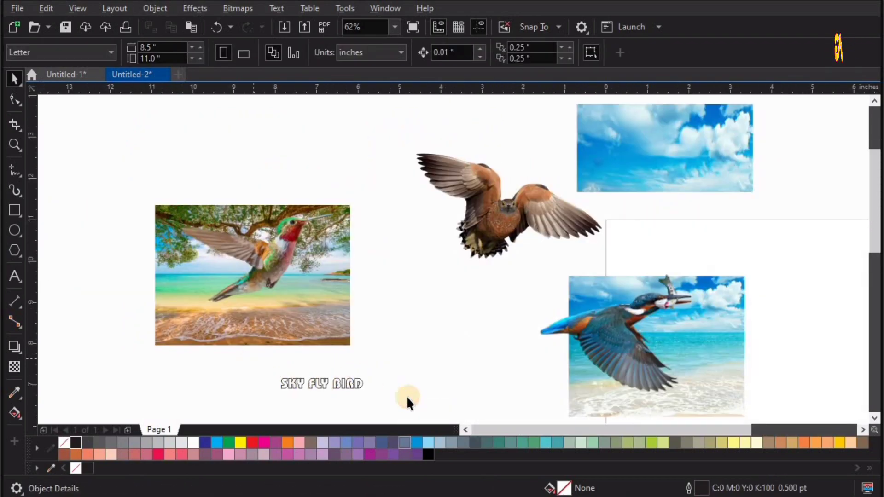
Step: Enlarge the three words SKY FLY BIRD together to about 12.4 in wide
click(369, 375)
click(291, 391)
click(291, 390)
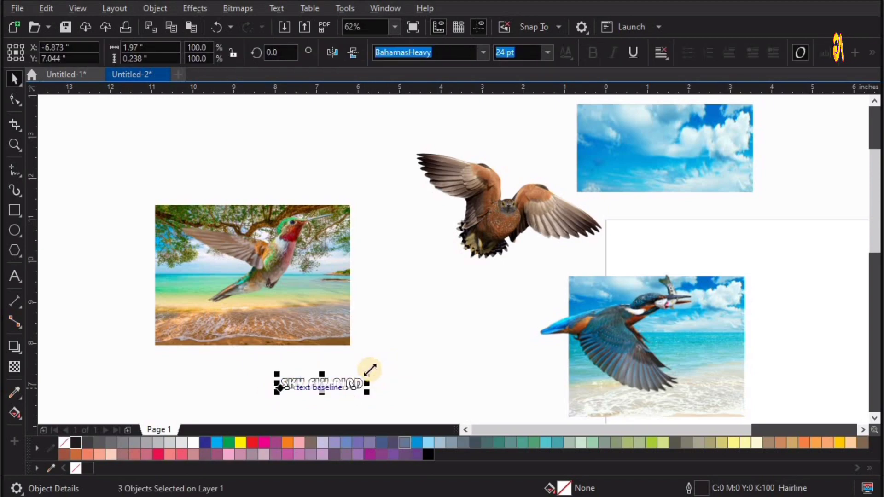
drag(436, 342, 552, 303)
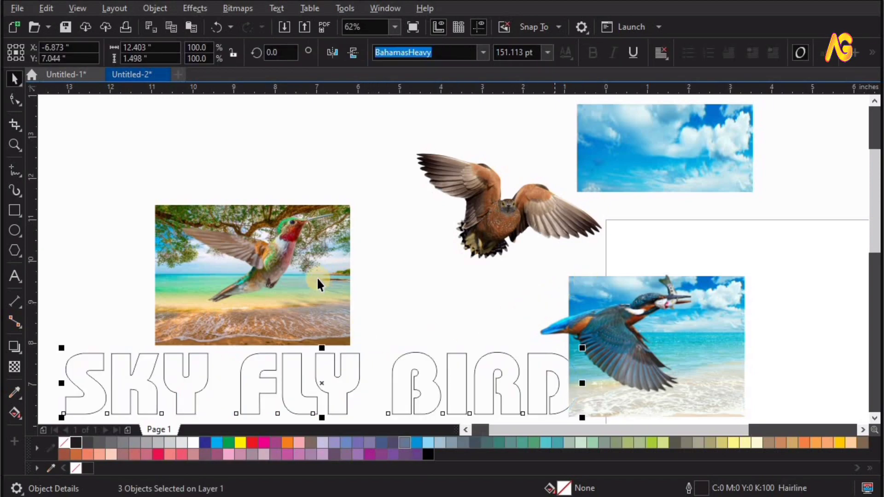
Step: Move the brown bird onto the sky picture and shift the tree-beach picture with its hummingbird farther above the words
scroll(318, 278, down, 1)
key(z)
drag(169, 369, 608, 229)
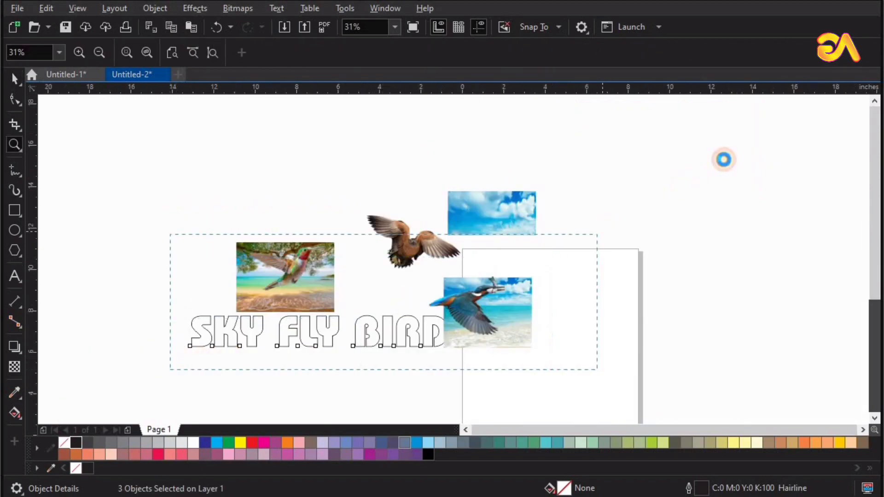
key(space)
drag(346, 195, 467, 149)
drag(298, 174, 36, 366)
drag(214, 286, 164, 195)
click(414, 328)
scroll(286, 399, up, 1)
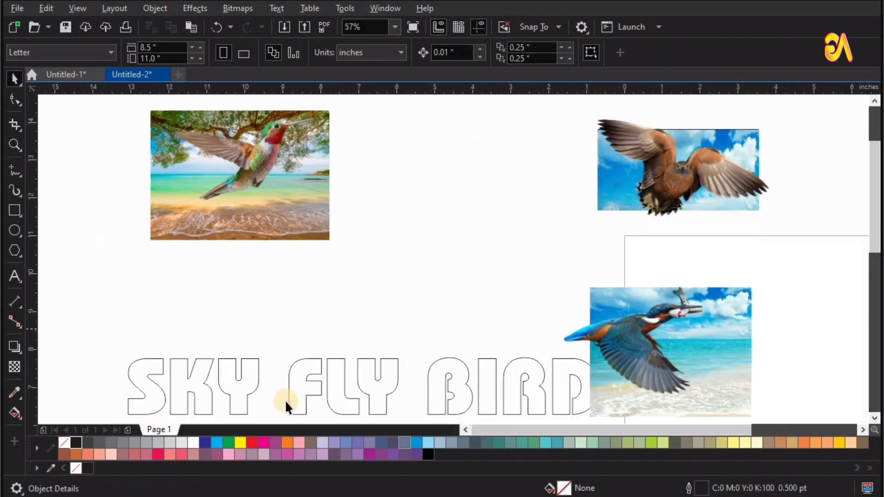
Step: Move the kingfisher and the sea picture up and away from the end of the word BIRD
click(240, 389)
drag(95, 321, 618, 430)
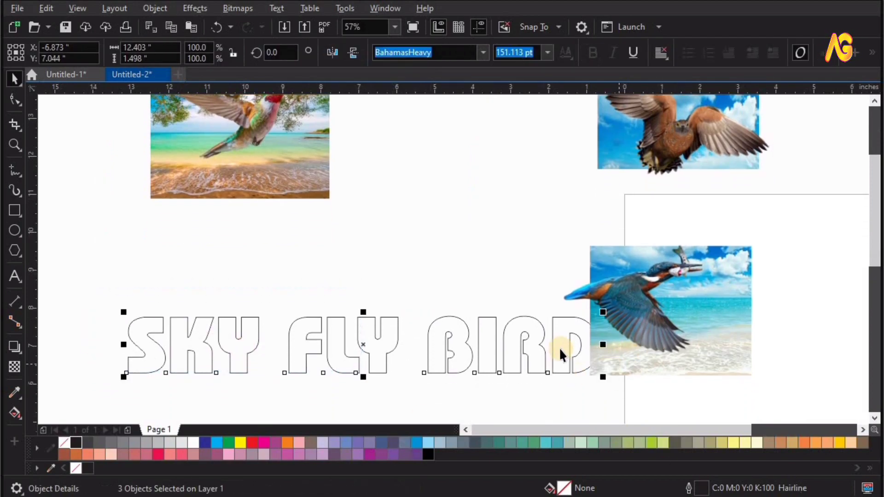
click(553, 347)
drag(504, 314, 645, 247)
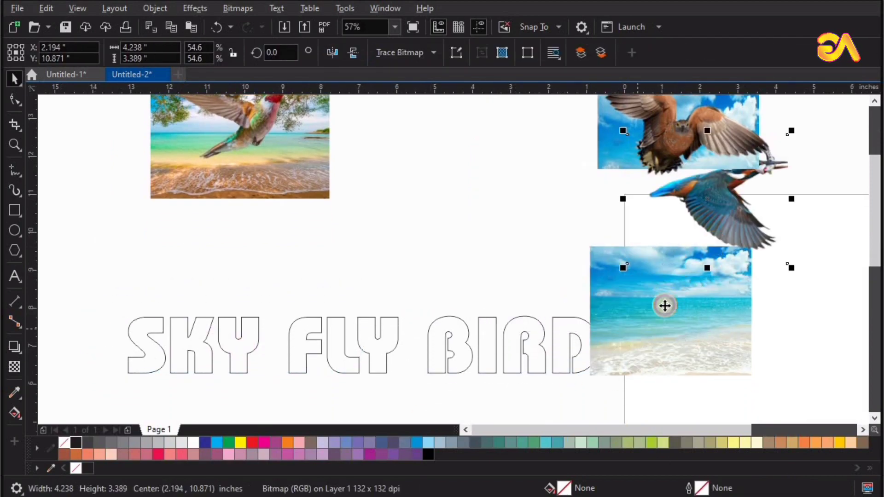
drag(664, 306, 741, 224)
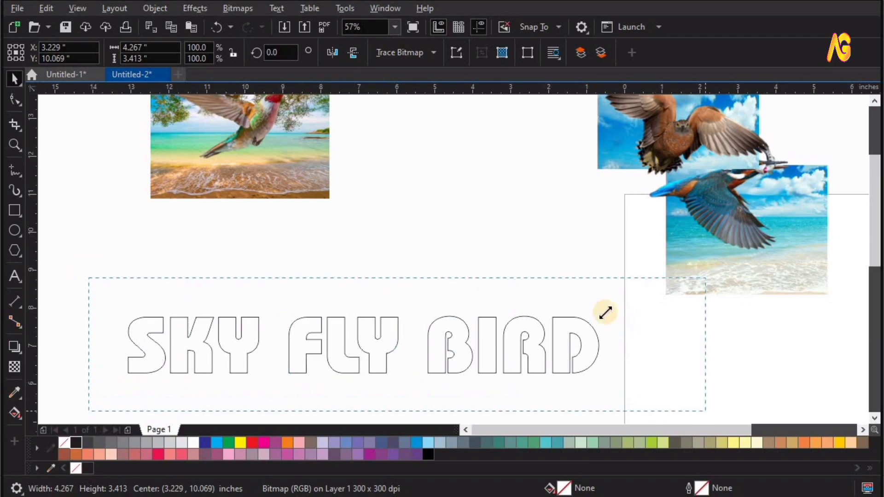
Step: Enlarge the three words together from their centre to a text size of about 235.55 pt
drag(605, 312, 601, 309)
drag(665, 282, 734, 247)
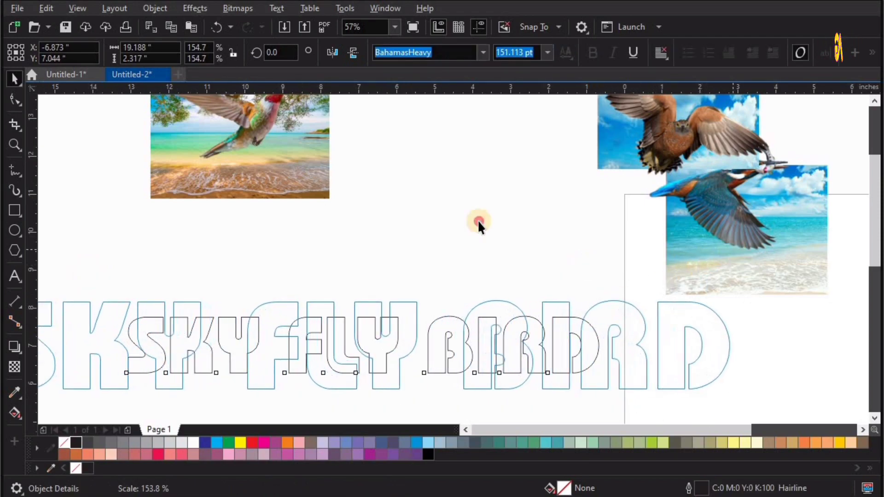
click(477, 220)
Step: Move the hummingbird off the tree-beach picture onto SKY, and set it aside in the empty area above the words
key(F4)
drag(341, 238, 242, 405)
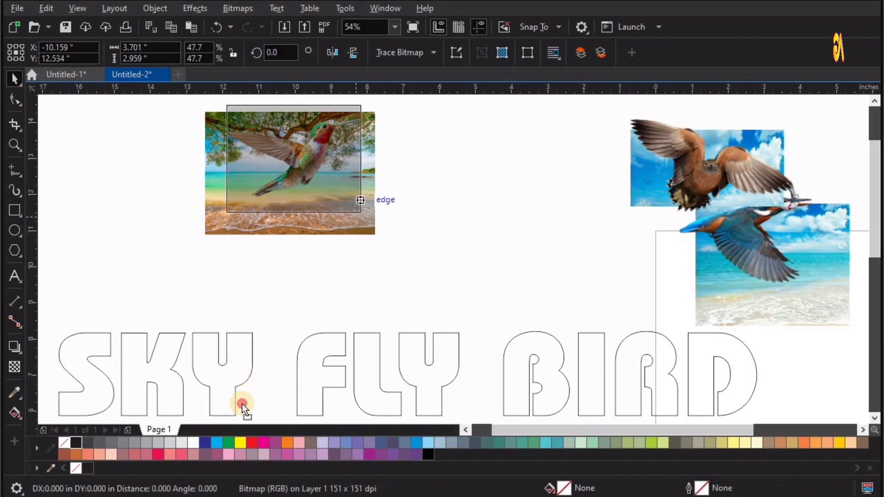
key(F2)
mouse_move(361, 273)
mouse_down()
mouse_move(40, 473)
mouse_move(131, 404)
mouse_move(444, 253)
mouse_up()
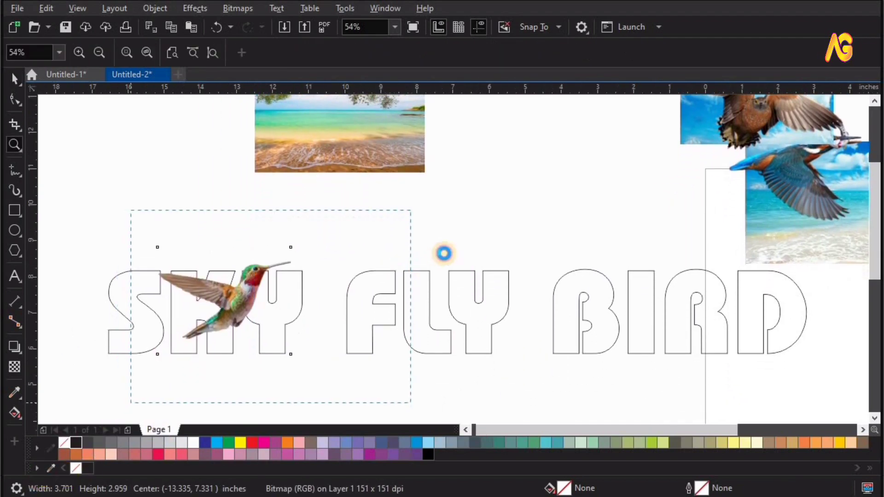
key(F4)
key(space)
drag(216, 330, 505, 181)
Step: Place the tree-beach picture over the word SKY and resize it to about 5.65 by 4.08 in, covering all three letters
drag(321, 169, 227, 365)
key(F2)
drag(403, 221, 28, 447)
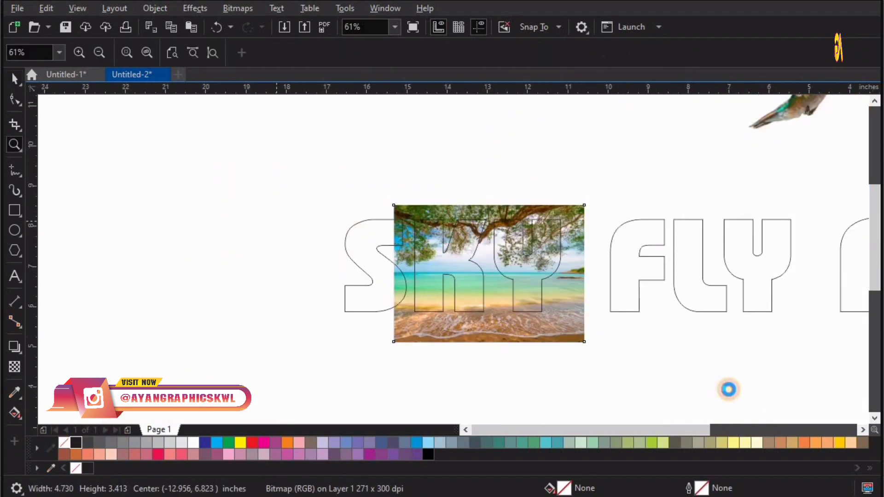
scroll(529, 344, up, 1)
key(space)
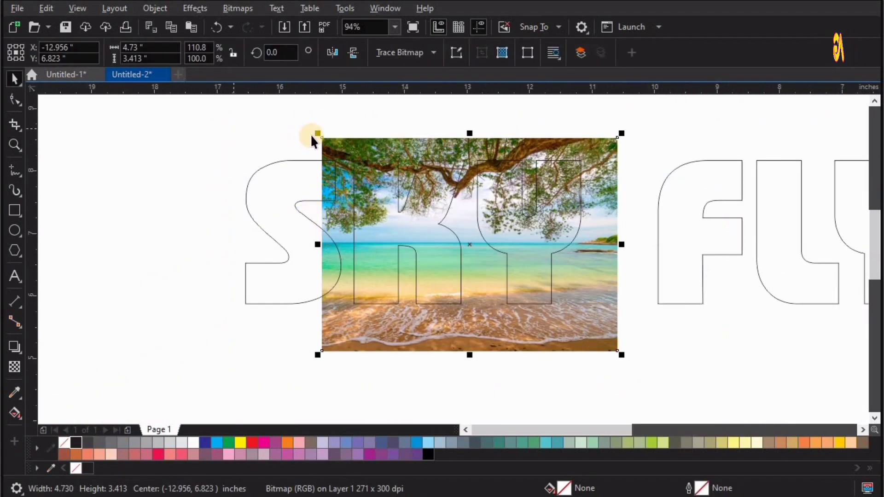
drag(316, 134, 279, 91)
drag(588, 385, 586, 313)
click(586, 322)
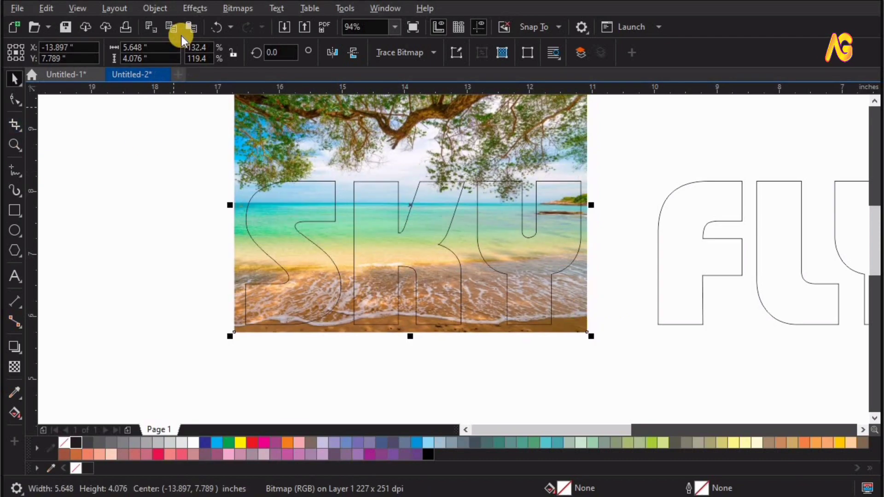
Step: PowerClip the tree-beach picture inside the word SKY
click(165, 10)
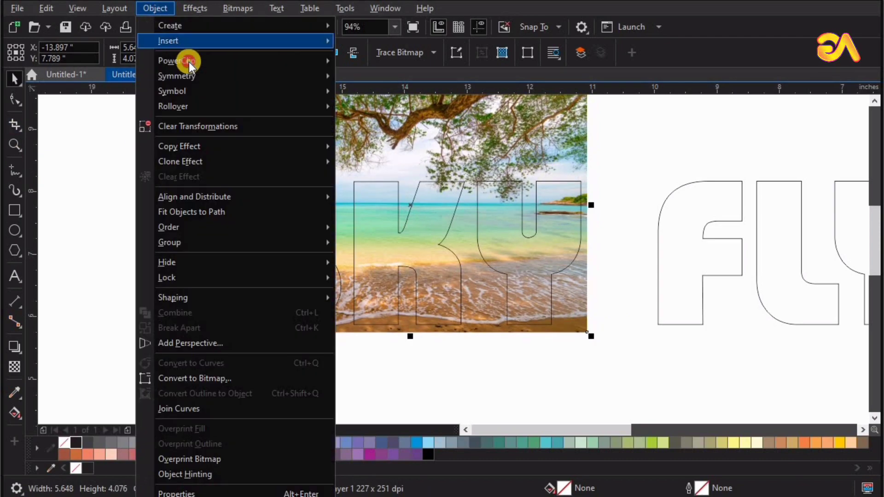
click(365, 62)
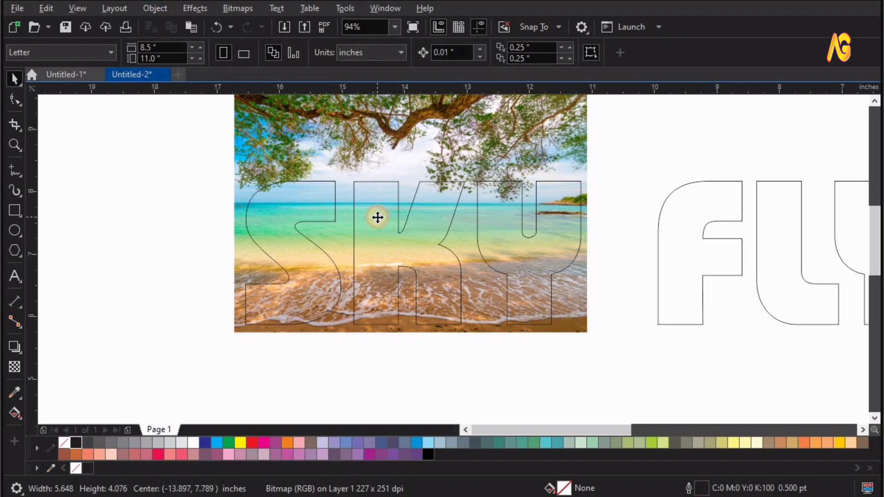
click(377, 218)
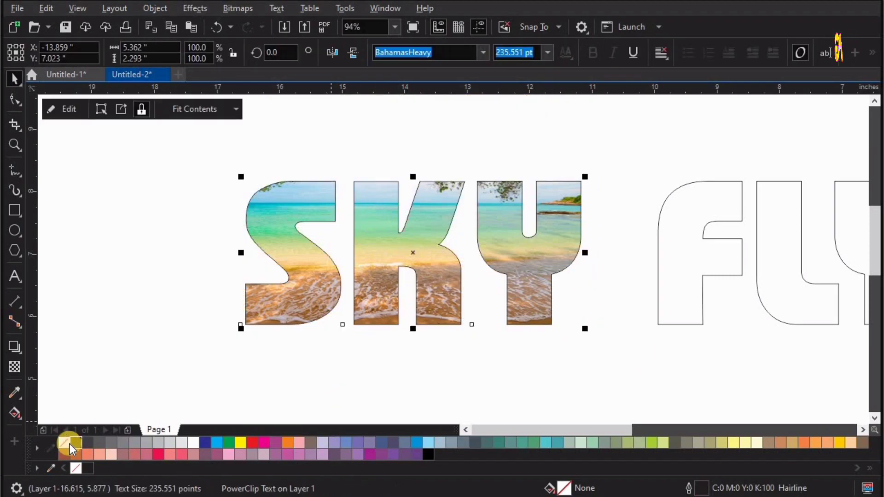
Step: Place the hummingbird over the picture-filled SKY, enlarge it to about 5.2 by 4.16 in and centre it across the letters
scroll(591, 359, down, 2)
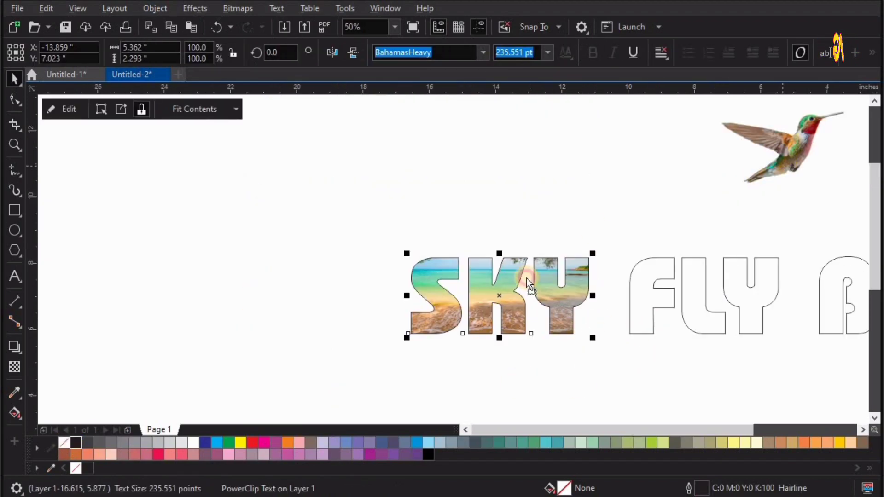
mouse_move(782, 166)
mouse_down()
mouse_move(510, 305)
mouse_move(469, 309)
mouse_up()
key(z)
drag(301, 215, 724, 410)
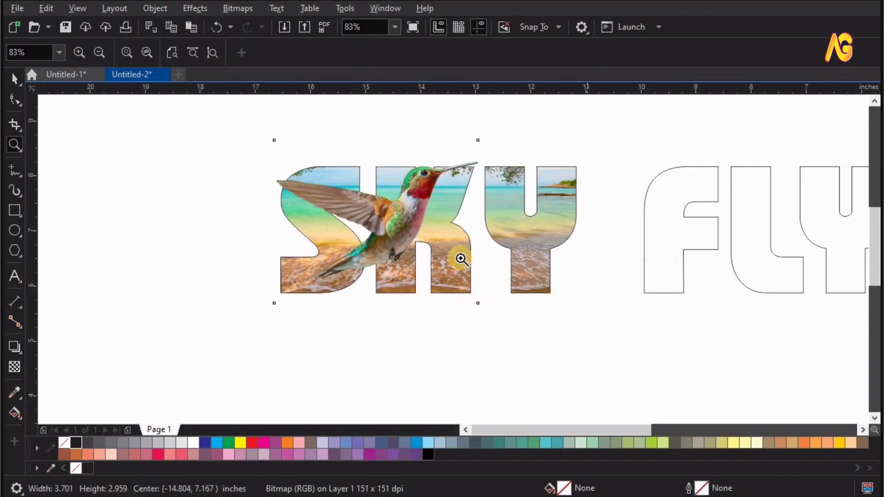
key(space)
drag(478, 304, 527, 344)
drag(410, 239, 464, 242)
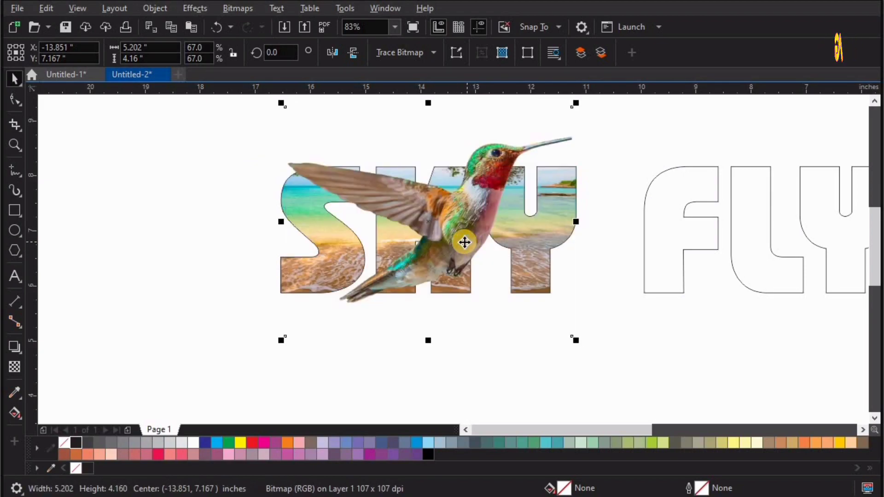
Step: Enlarge the hummingbird to about 6 by 4.8 in and move it slightly lower over the word SKY
scroll(465, 242, down, 3)
scroll(491, 197, up, 2)
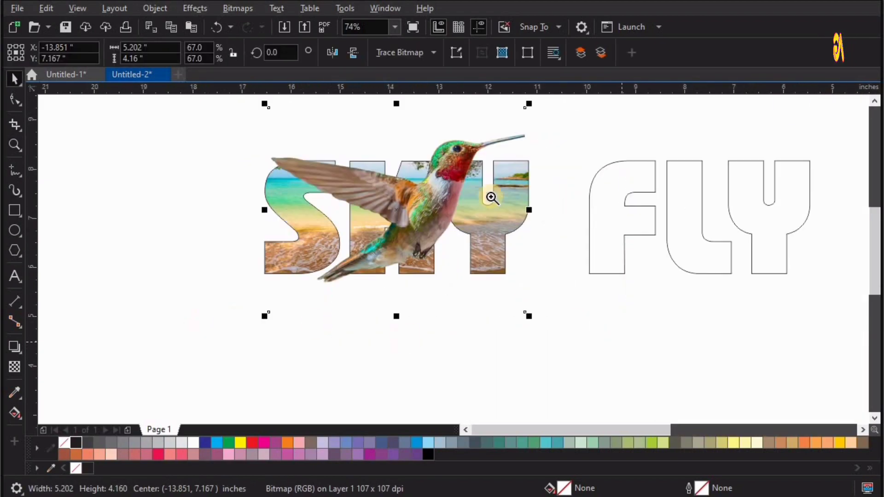
key(F2)
drag(197, 324, 696, 94)
click(646, 288)
click(424, 271)
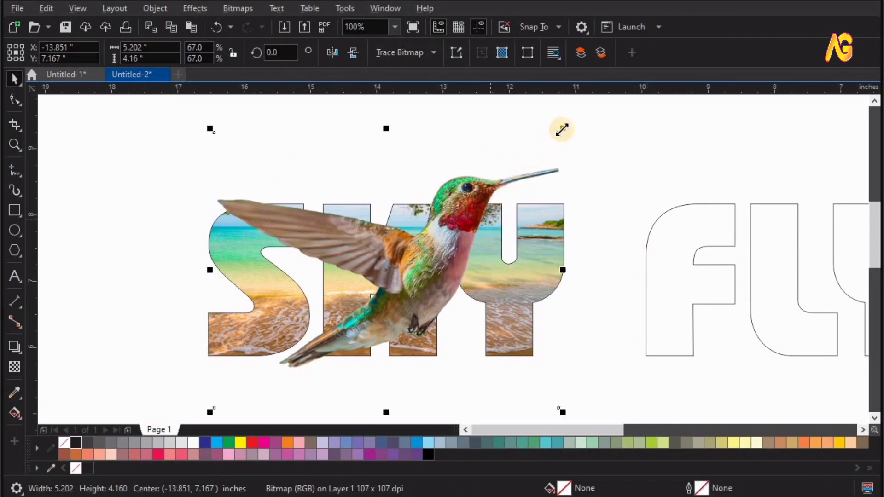
drag(560, 138, 545, 143)
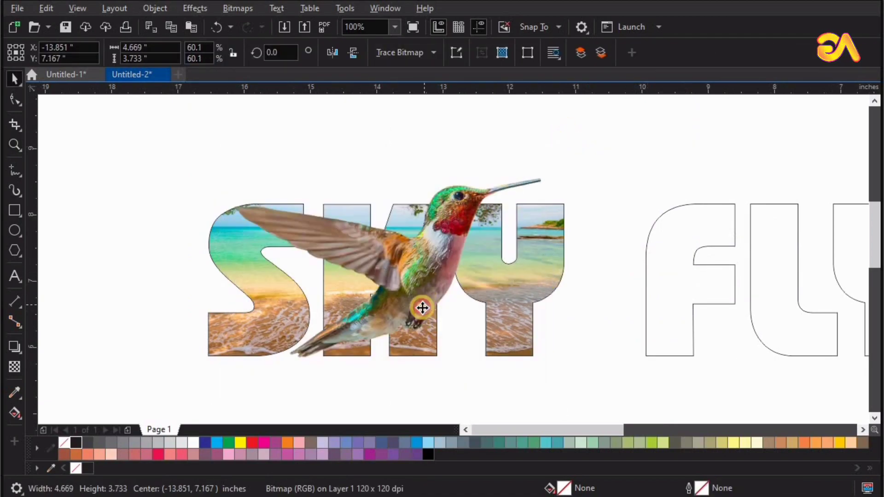
drag(422, 307, 423, 303)
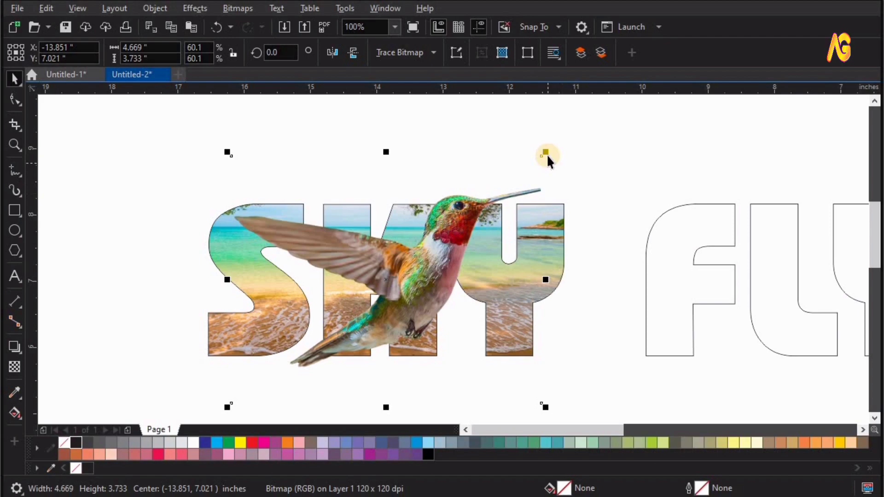
drag(546, 154, 595, 178)
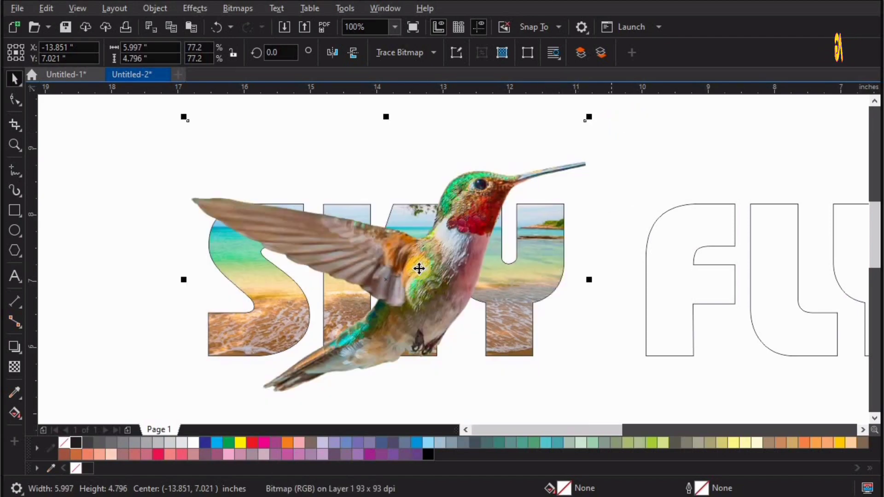
drag(417, 274, 416, 280)
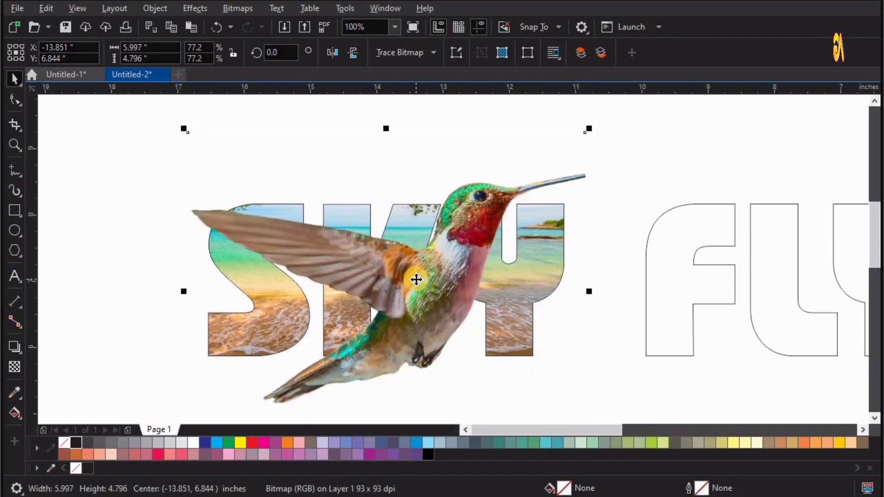
Step: Copy the hummingbird and paste a duplicate in place over the word SKY
right_click(456, 233)
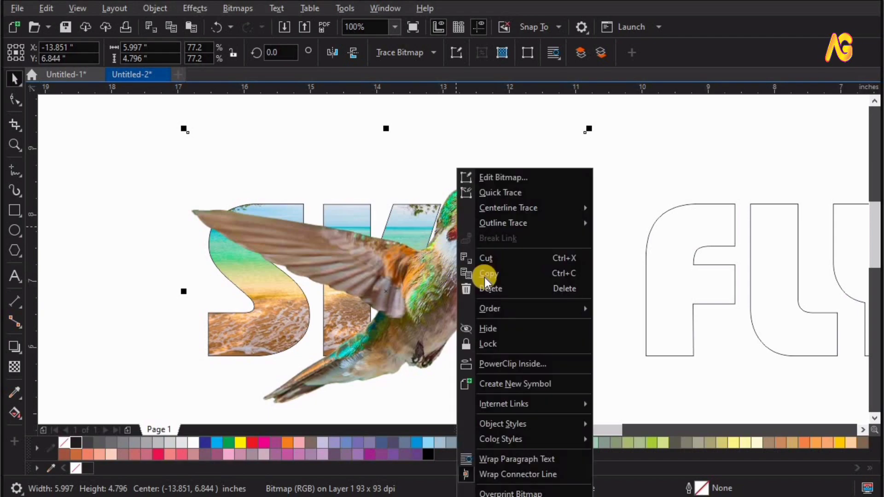
click(136, 254)
right_click(106, 213)
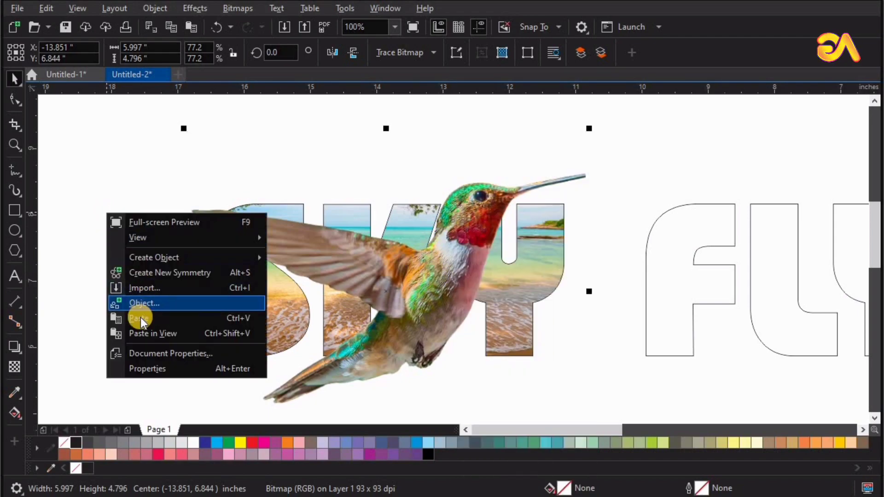
click(102, 253)
click(459, 276)
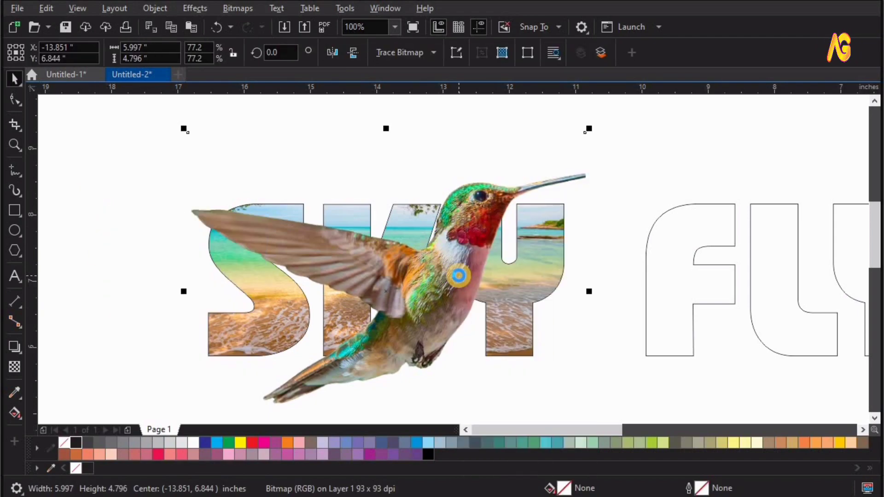
Step: Send the hummingbird behind the letters and PowerClip it inside the word SKY
key(shift+Page_Down)
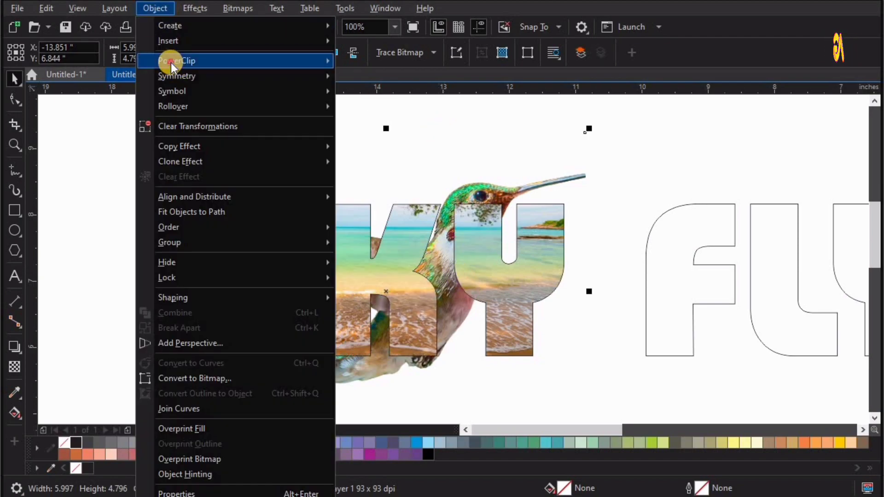
click(364, 61)
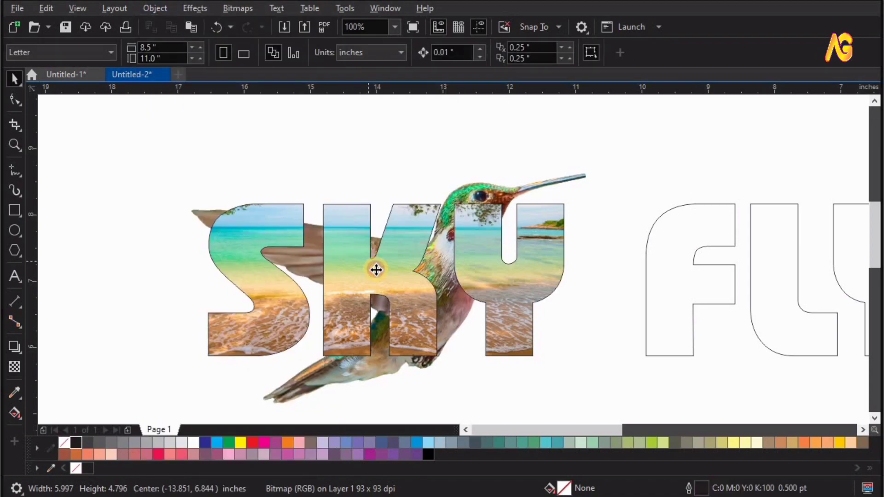
click(376, 270)
Step: Select the picture-filled word SKY and remove its outline
click(609, 153)
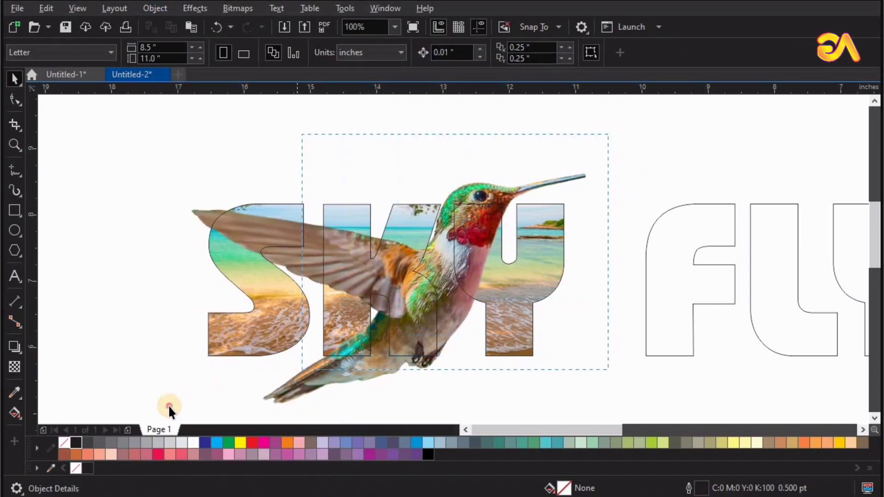
drag(127, 411, 111, 423)
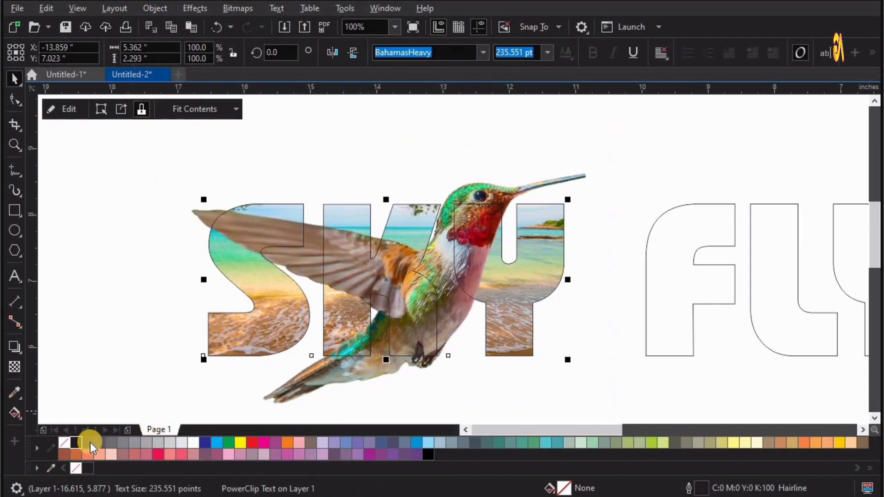
click(142, 236)
click(256, 278)
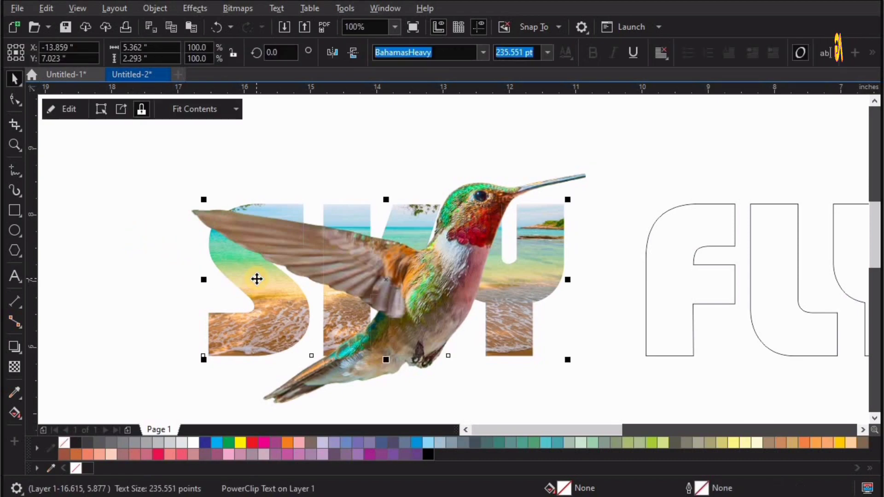
Step: Move the brown bird off the cloud picture and set it aside in the empty area above the words
scroll(269, 332, down, 1)
key(z)
drag(234, 185, 879, 421)
key(F4)
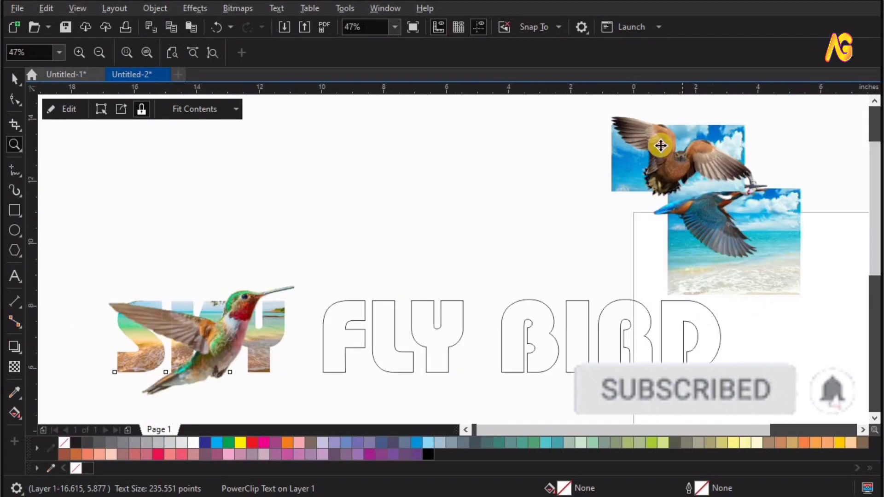
key(space)
drag(671, 139, 296, 183)
Step: Place the cloud picture over the word FLY and enlarge it to about 4.96 by 2.49 in
drag(667, 156, 351, 330)
key(z)
click(453, 303)
key(space)
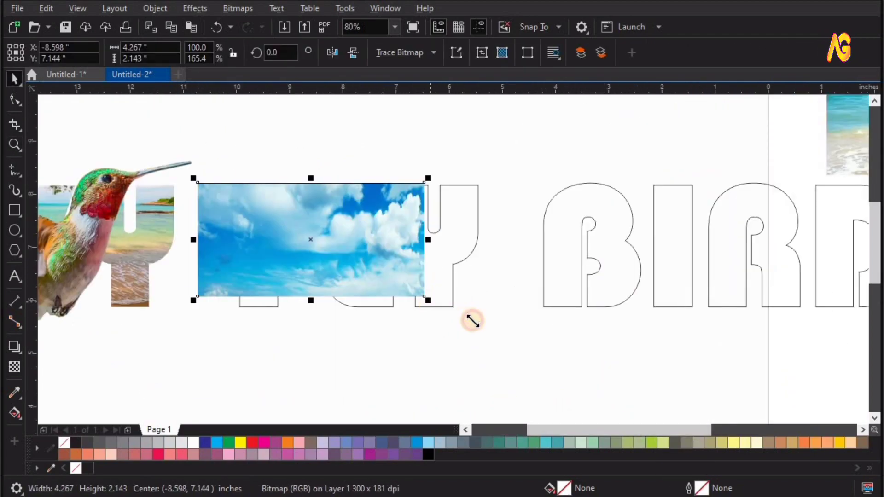
drag(472, 321, 511, 336)
drag(395, 250, 414, 251)
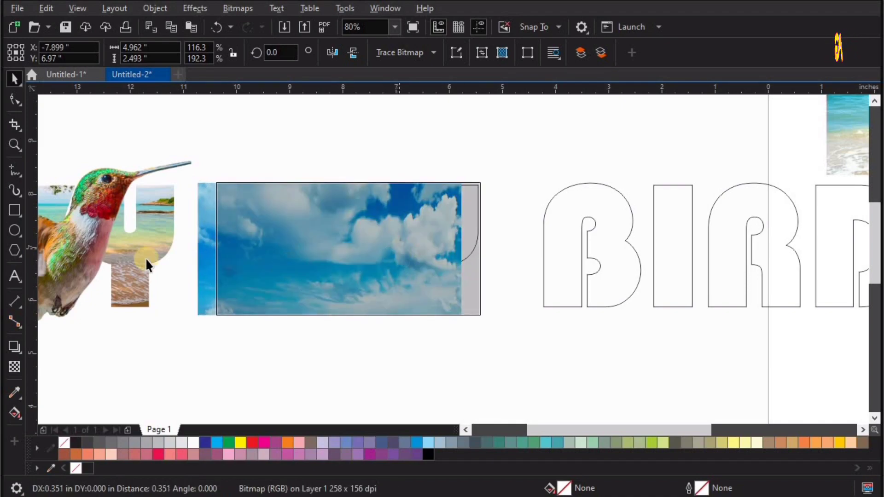
Step: Send the cloud picture behind the word FLY and shift it so it covers all three letters
drag(330, 257, 330, 257)
key(shift+Page_Down)
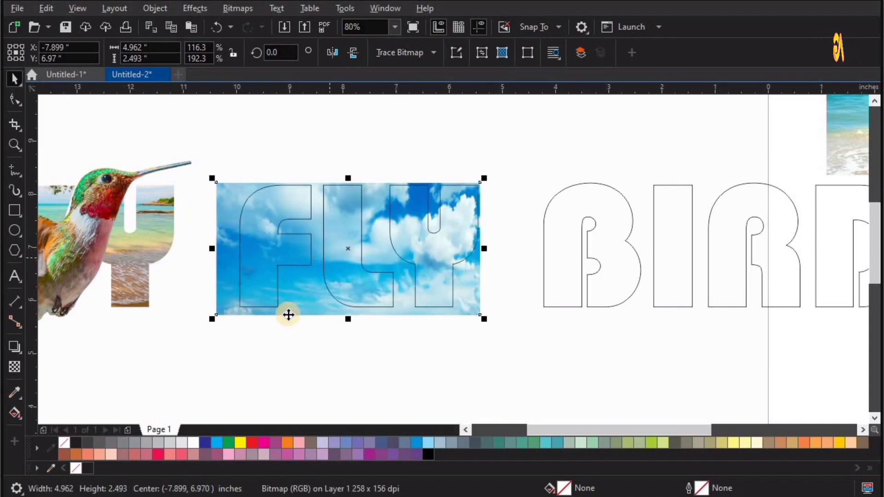
key(Escape)
drag(474, 294, 478, 295)
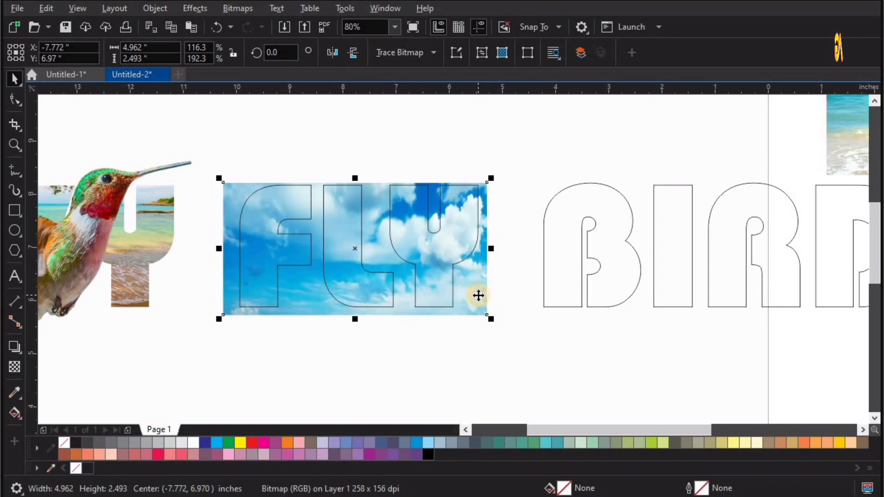
Step: PowerClip the cloud picture inside the word FLY
click(154, 11)
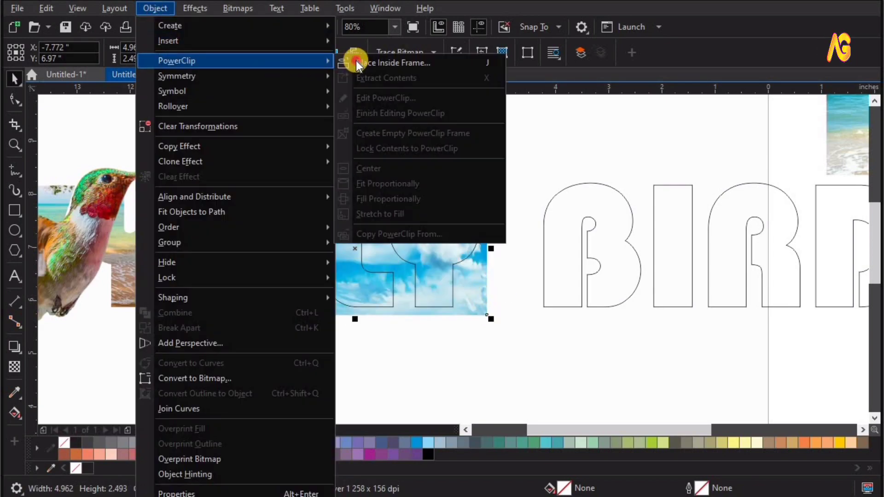
click(355, 60)
click(353, 217)
click(436, 167)
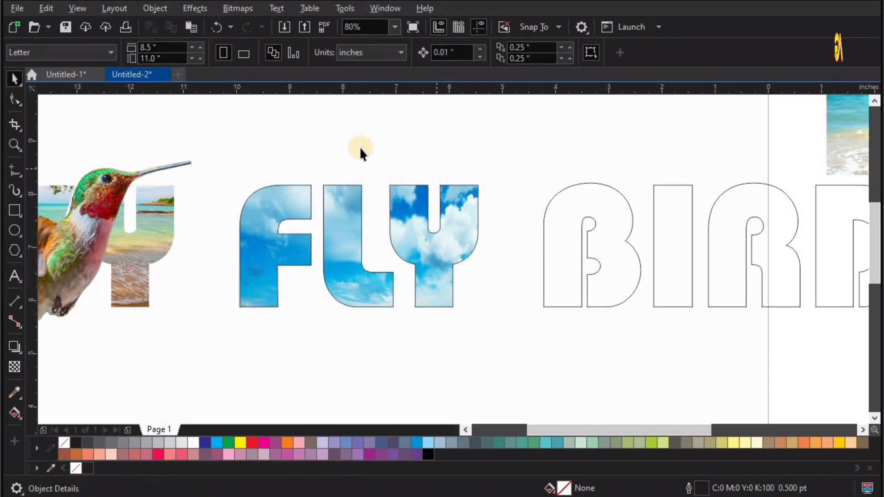
Step: Place the brown bird over the picture-filled FLY, enlarge it to about 6.06 by 3.84 in and centre it across the letters
scroll(391, 186, down, 2)
drag(336, 110, 410, 213)
key(z)
drag(537, 274, 266, 132)
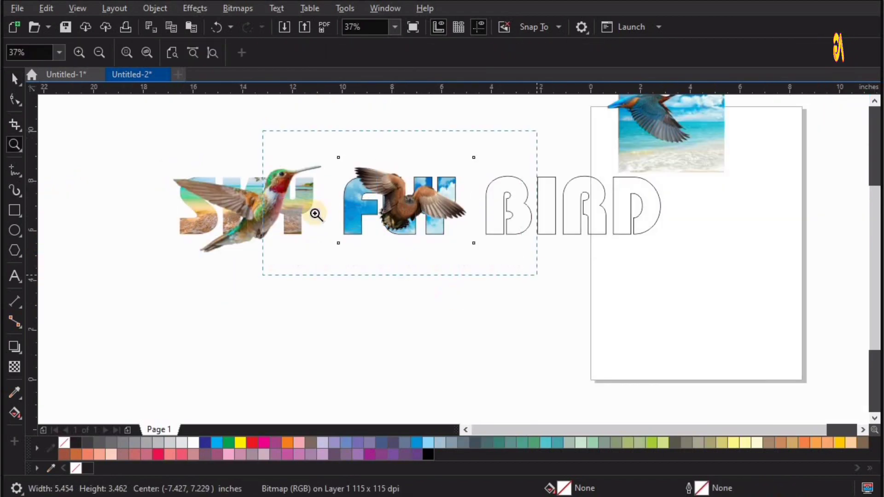
click(469, 266)
key(space)
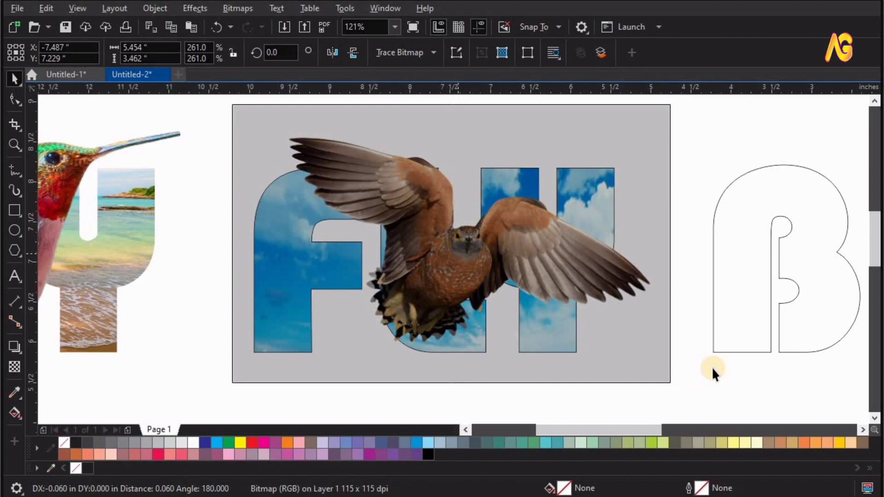
drag(688, 397, 712, 412)
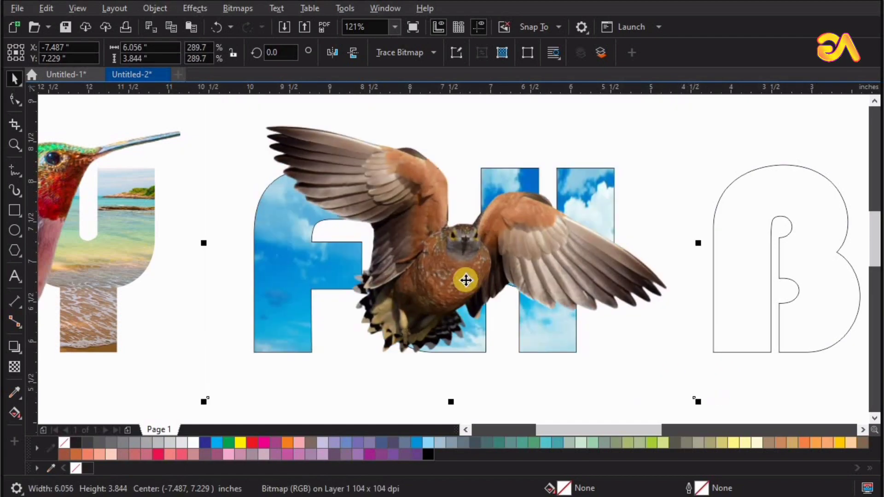
drag(465, 286, 465, 293)
Step: Send the brown bird behind FLY, enlarge it to about 7.57 by 4.81 in and reposition it so its wings and tail extend past the letters
key(shift+Page_Down)
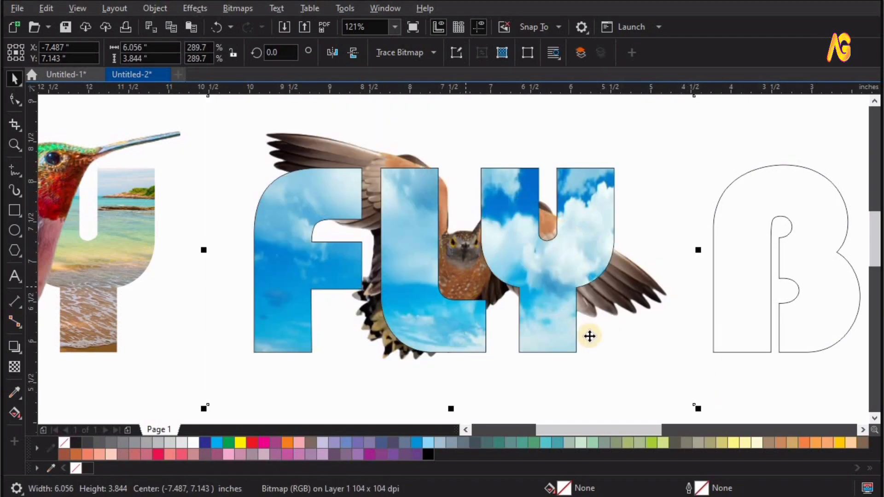
click(639, 288)
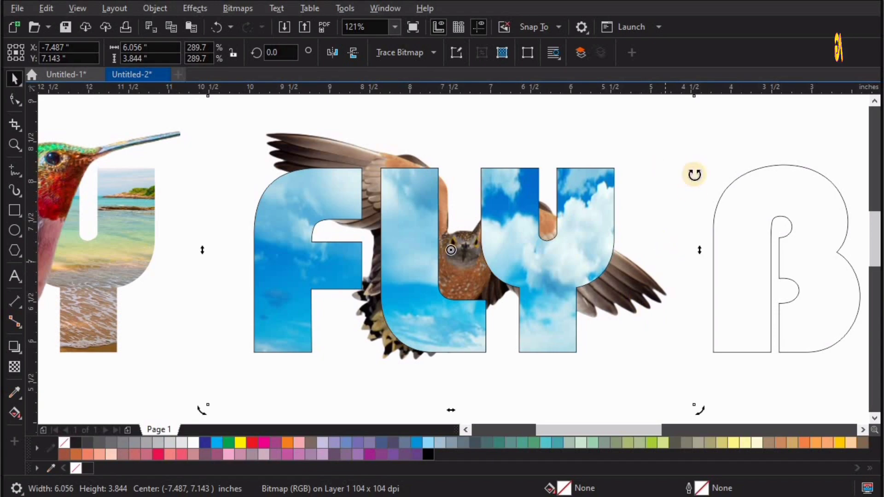
scroll(693, 174, down, 2)
key(F2)
drag(377, 110, 793, 360)
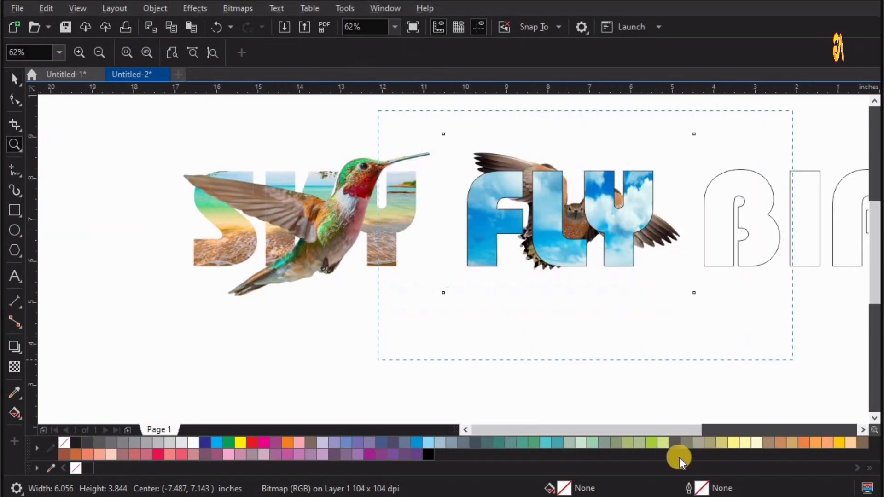
click(593, 331)
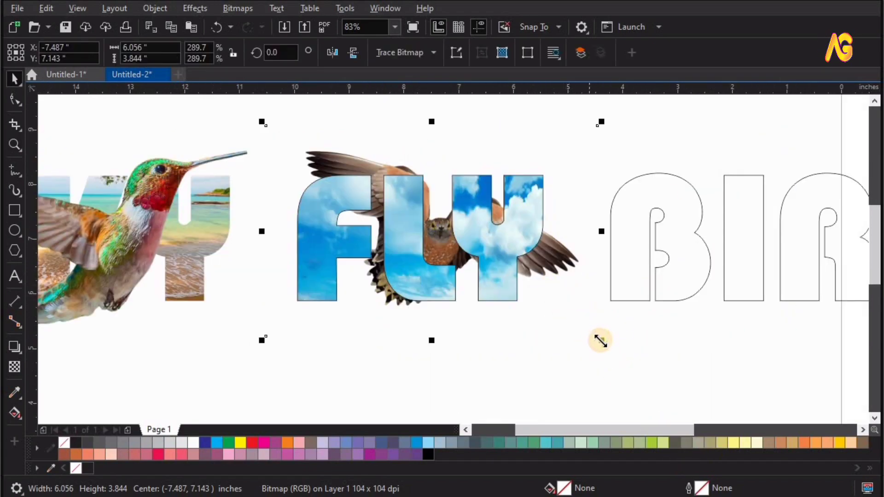
drag(608, 347, 620, 355)
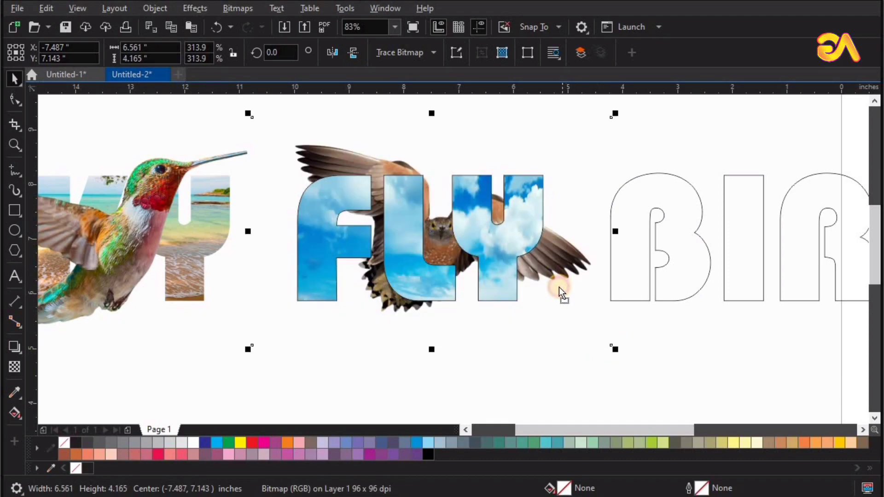
drag(558, 286, 561, 281)
drag(614, 367, 598, 354)
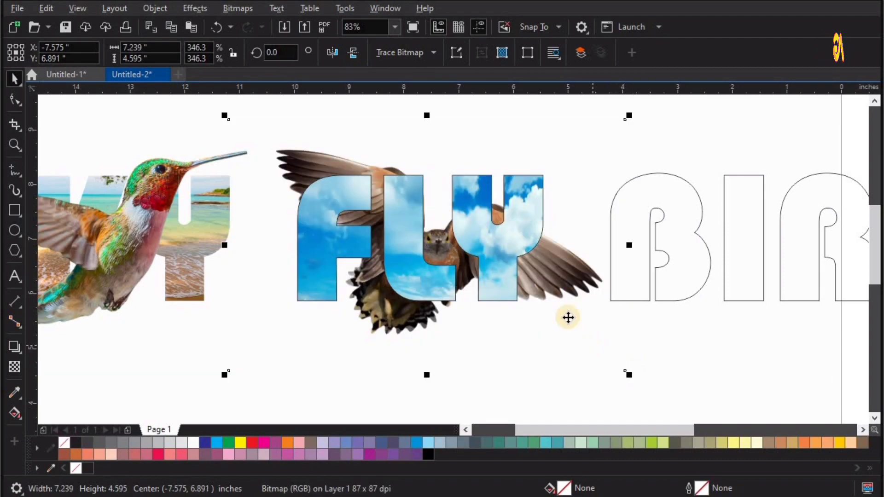
drag(634, 382, 639, 385)
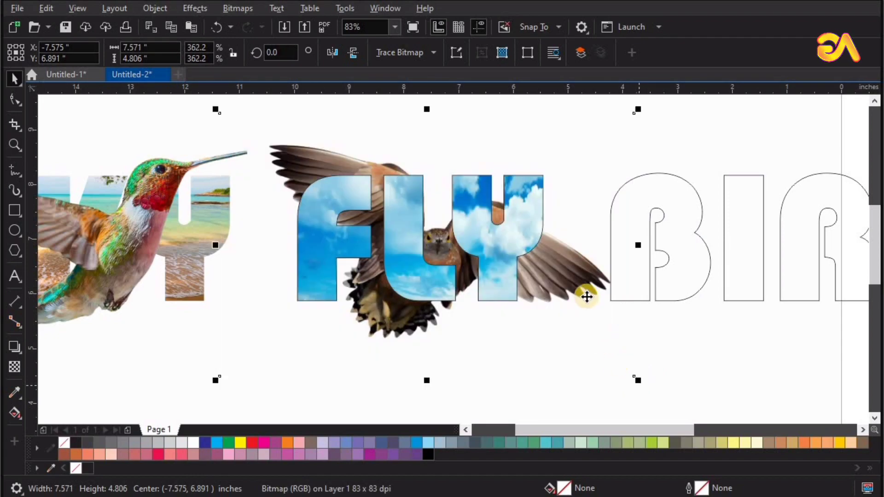
drag(584, 296, 585, 299)
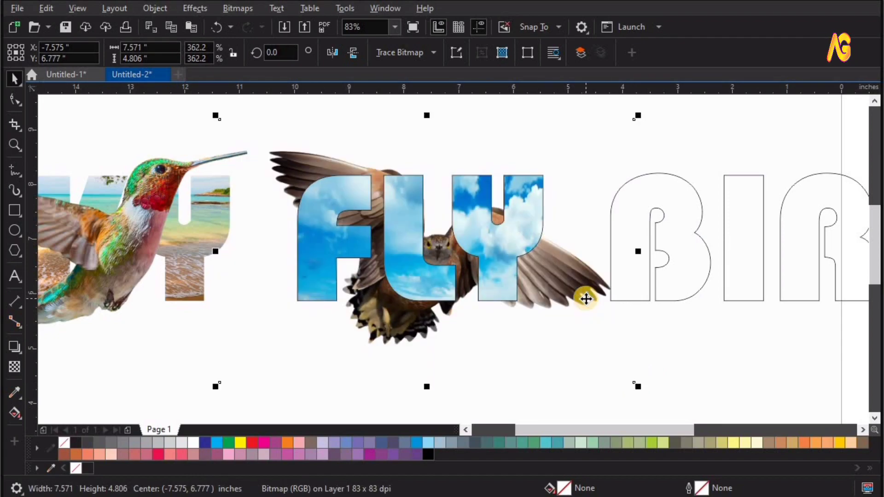
Step: Copy the brown bird and paste a duplicate in place over the word FLY
scroll(336, 177, down, 1)
right_click(334, 169)
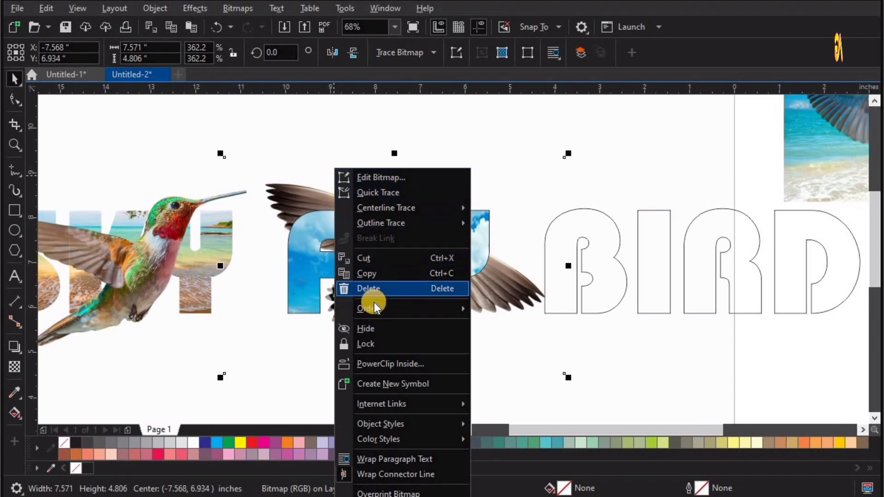
click(368, 276)
right_click(493, 109)
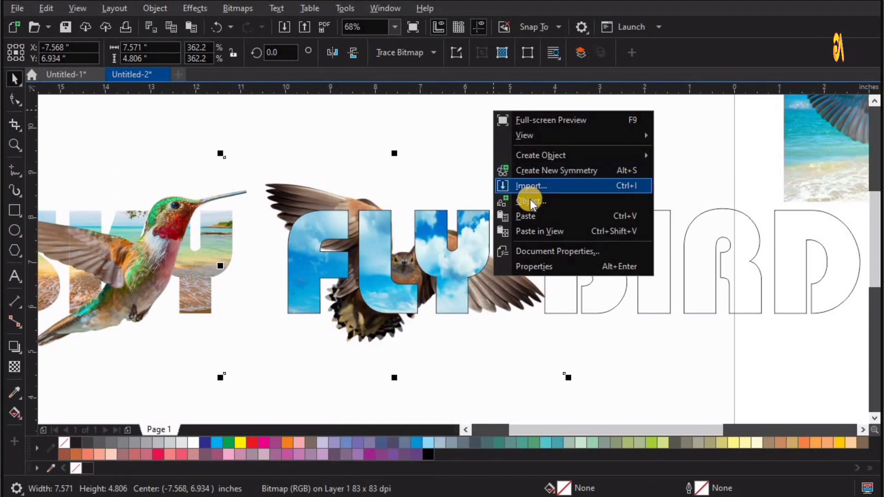
click(529, 216)
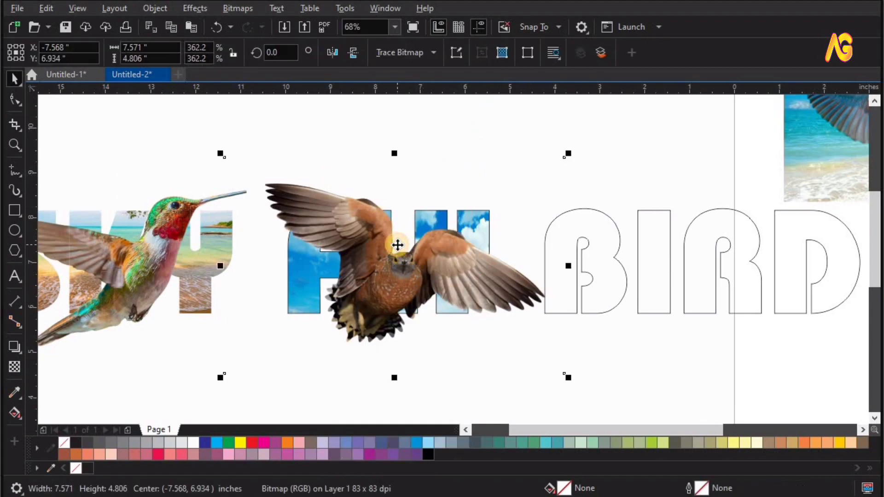
Step: Send the duplicate brown bird behind FLY, PowerClip it inside the letters and remove the word's outline
key(shift+Page_Down)
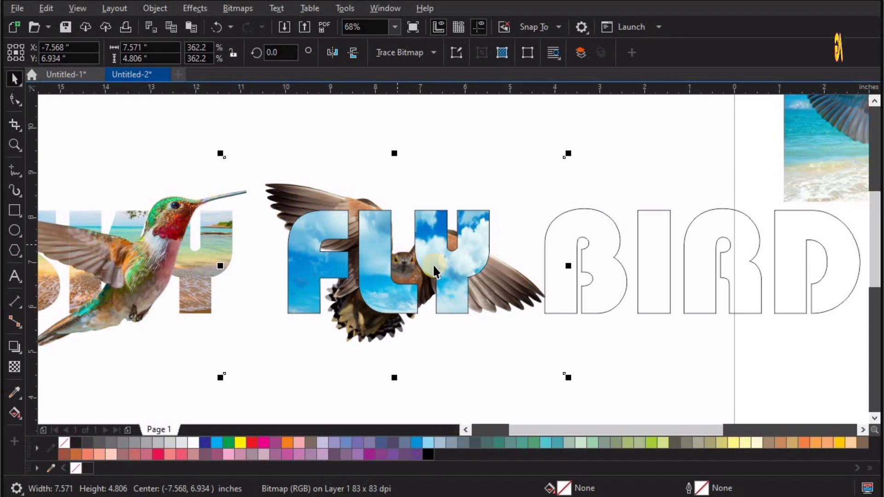
click(455, 259)
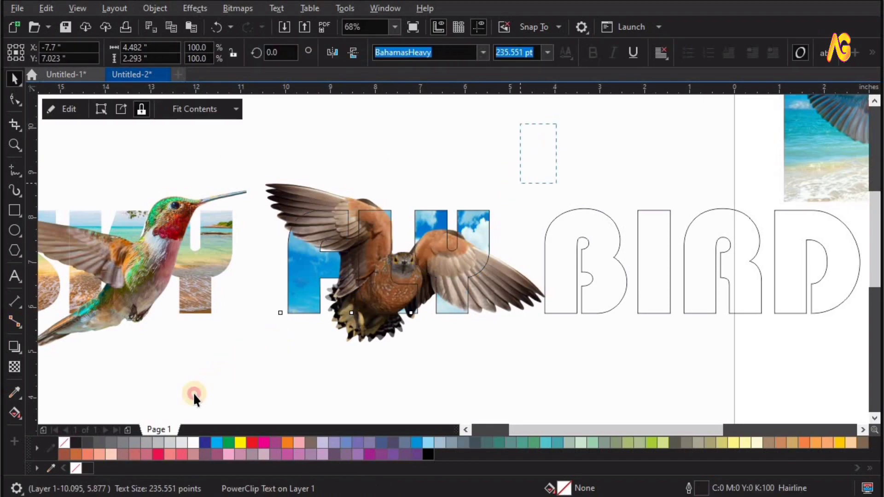
right_click(67, 442)
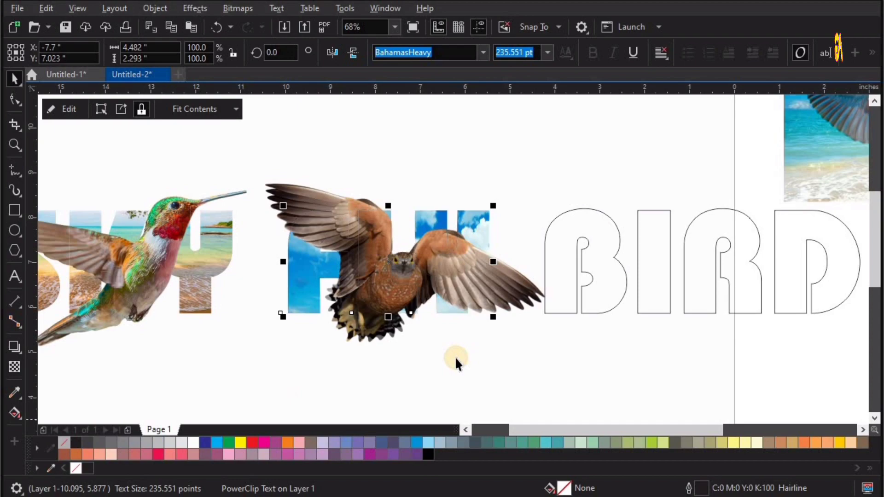
Step: Move the beach picture over the word BIRD and stretch it to about 7.11 in wide to cover all four letters
key(F3)
key(F2)
mouse_move(375, 206)
mouse_down()
mouse_move(655, 347)
mouse_move(835, 401)
mouse_up()
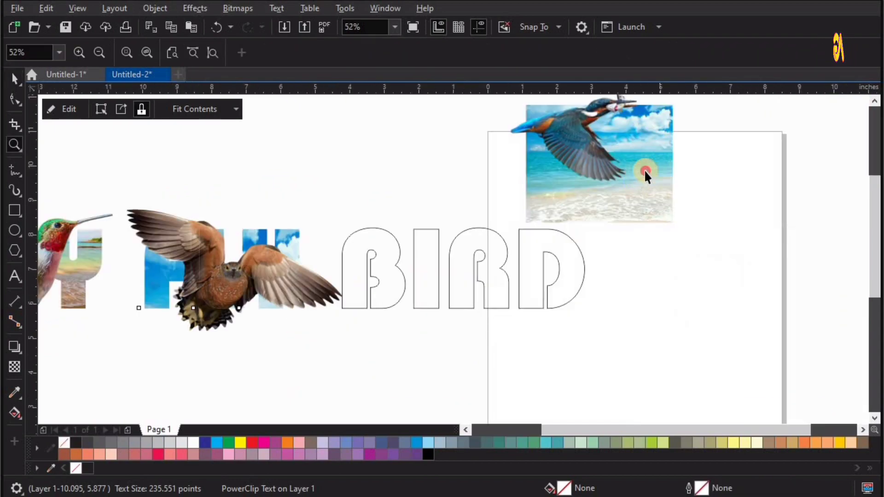
key(space)
drag(644, 177, 462, 281)
key(F2)
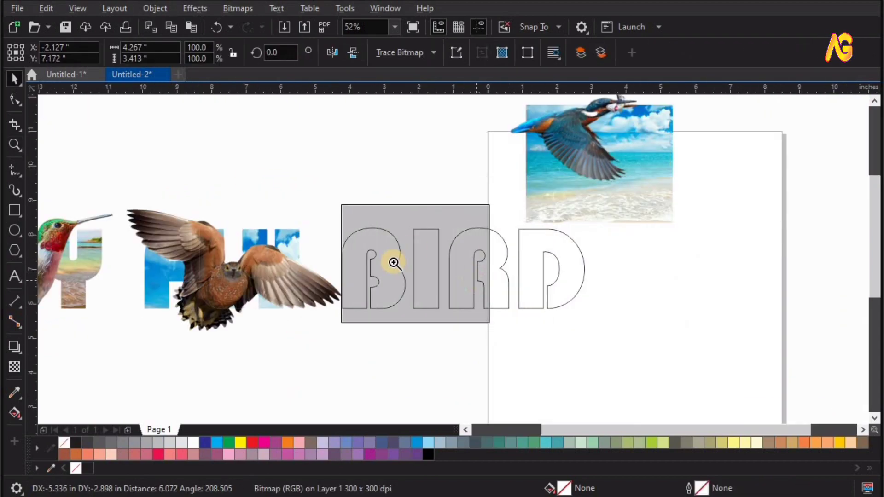
drag(226, 154, 734, 406)
key(space)
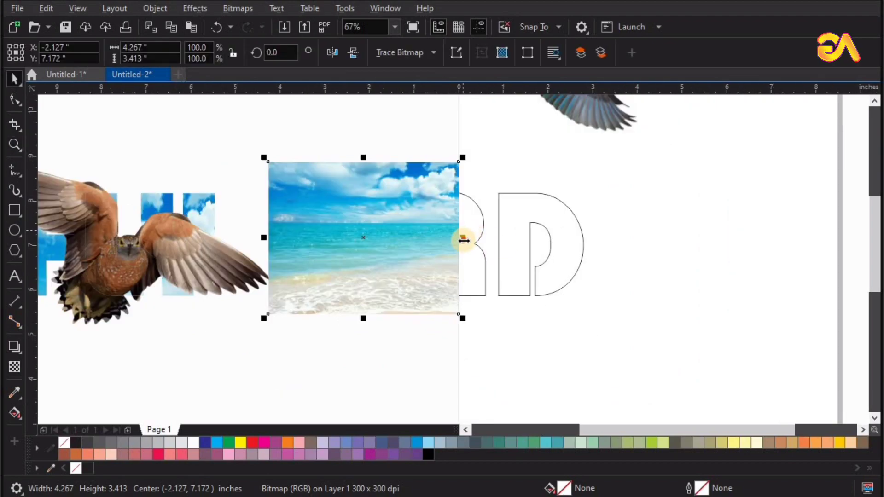
drag(462, 237, 589, 251)
Step: Send the beach picture behind BIRD and PowerClip it inside the letters
key(shift+Page_Down)
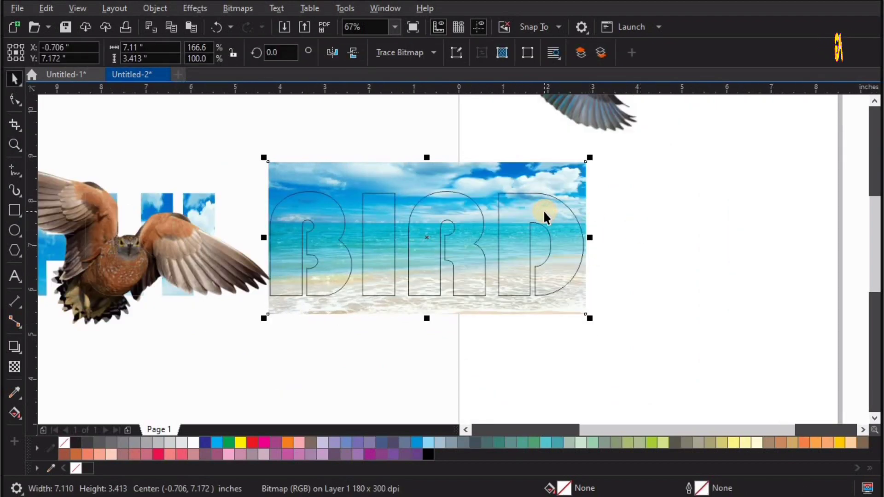
click(481, 276)
click(567, 209)
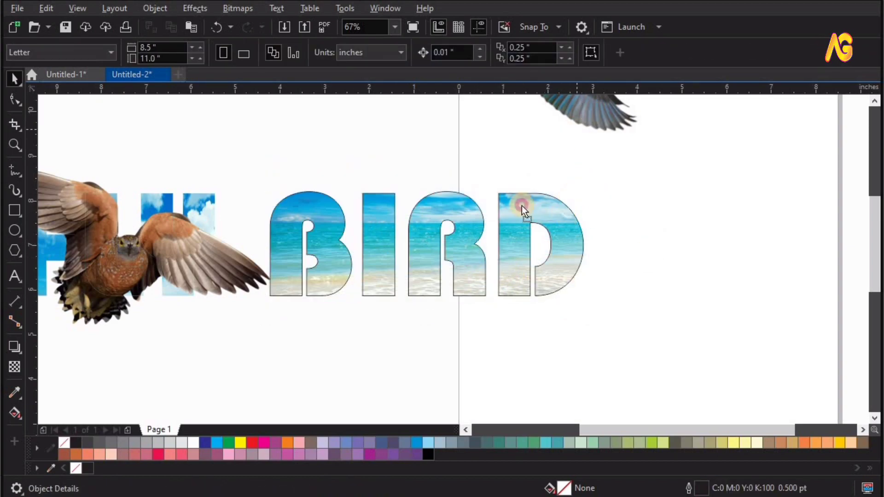
Step: Place the kingfisher over the picture-filled BIRD and resize it to about 6.63 by 5.30 in
drag(520, 205, 446, 286)
key(F2)
scroll(631, 290, up, 1)
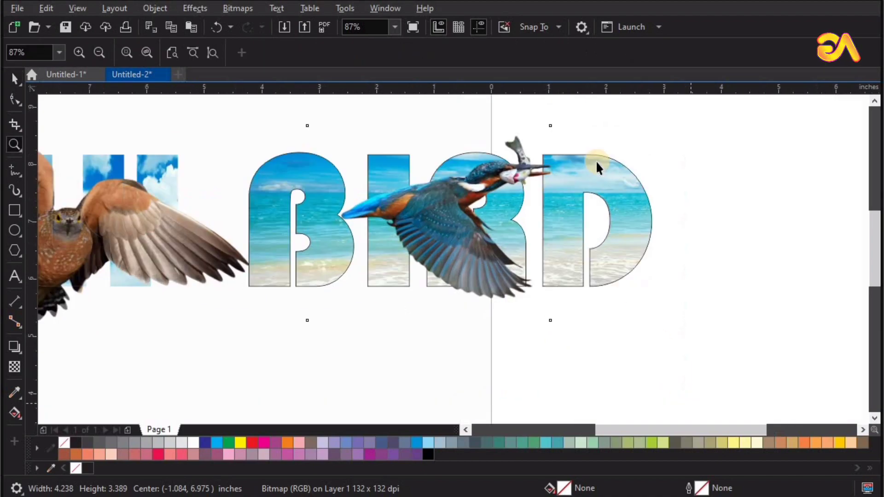
key(space)
drag(552, 120, 701, 91)
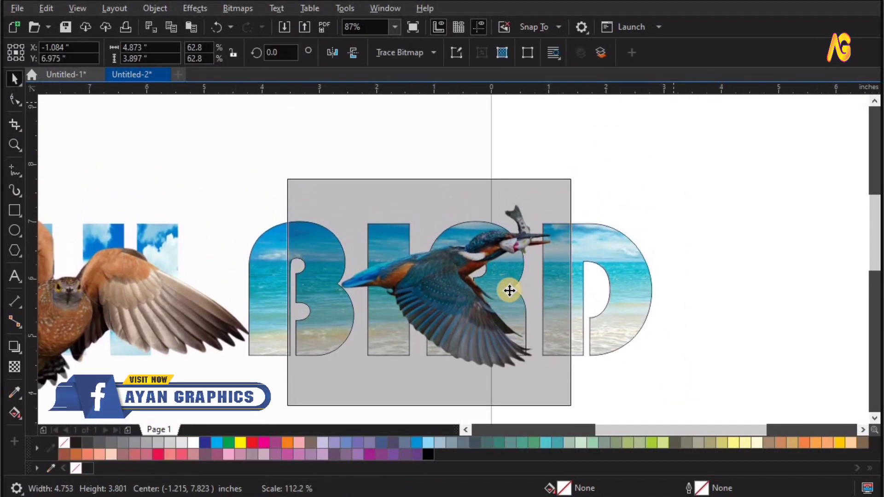
scroll(513, 297, down, 3)
key(z)
drag(319, 150, 562, 289)
scroll(564, 289, up, 1)
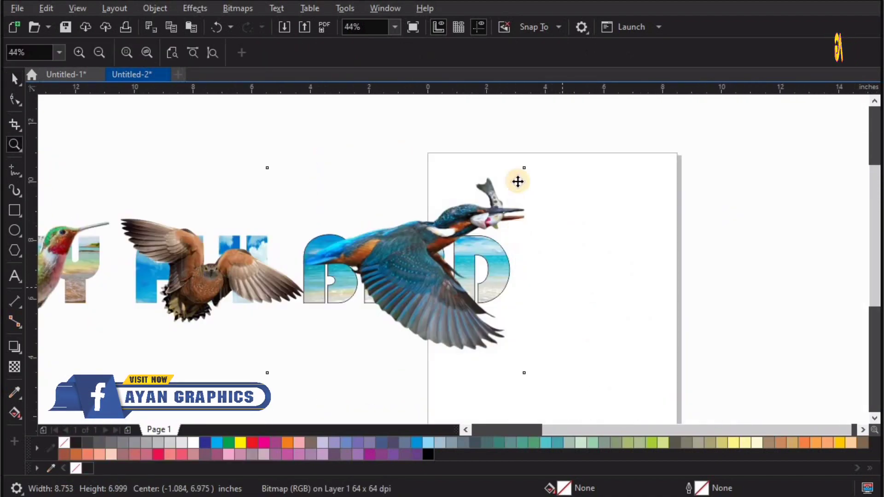
key(space)
drag(527, 163, 544, 176)
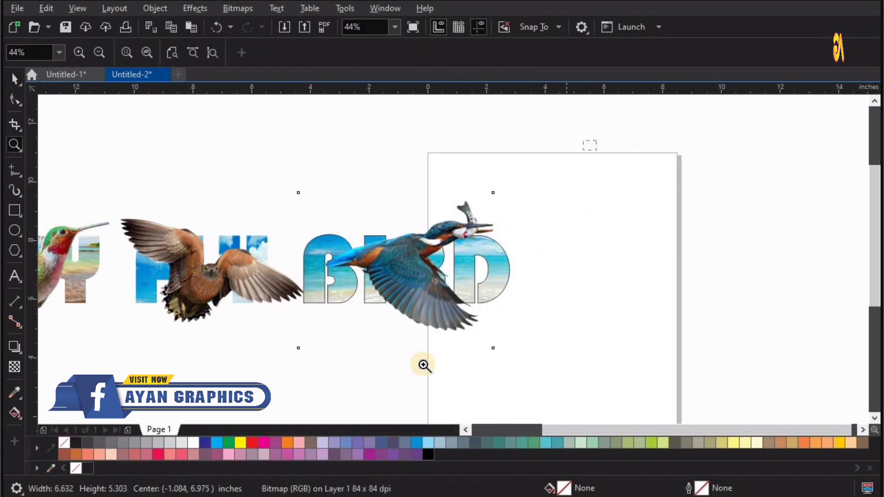
Step: Shift the kingfisher slightly down and enlarge it to about 7.07 by 5.65 in so its wing extends below the letters
scroll(326, 223, up, 2)
drag(449, 271, 442, 286)
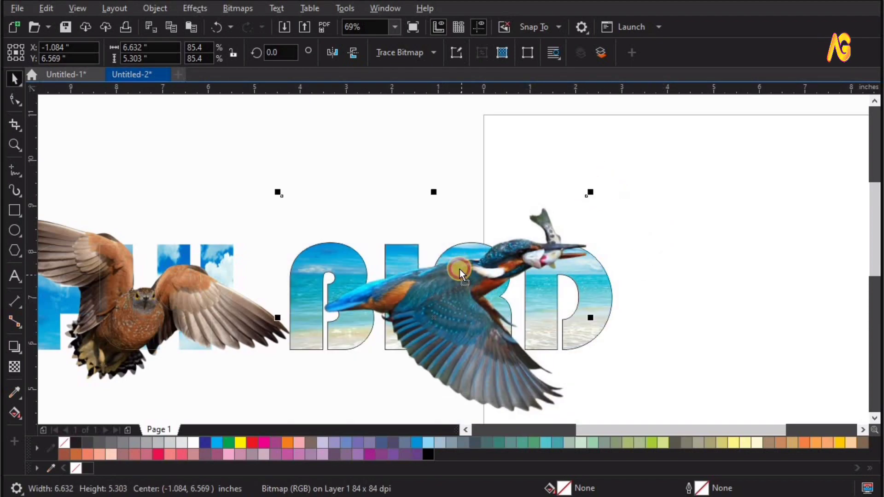
mouse_move(587, 197)
mouse_down()
mouse_move(584, 216)
mouse_move(600, 188)
mouse_up()
drag(480, 271, 478, 272)
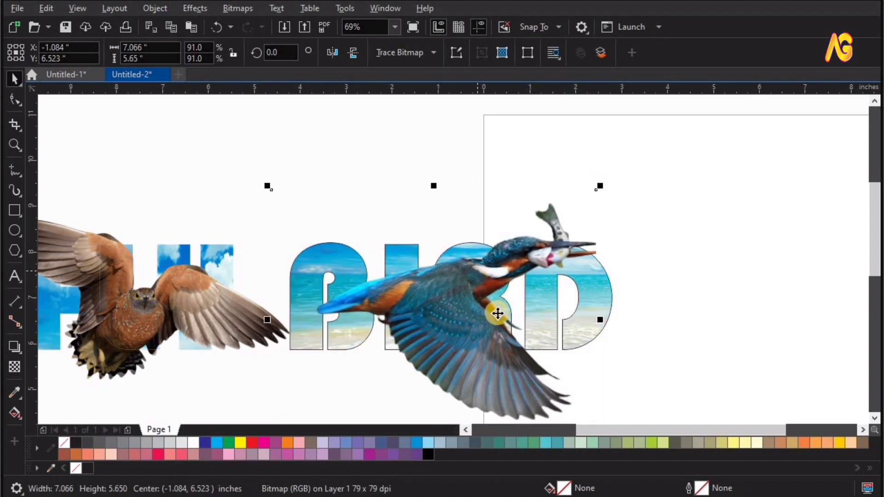
Step: Duplicate the kingfisher in place behind BIRD and PowerClip one copy inside the letters
key(shift+Page_Down)
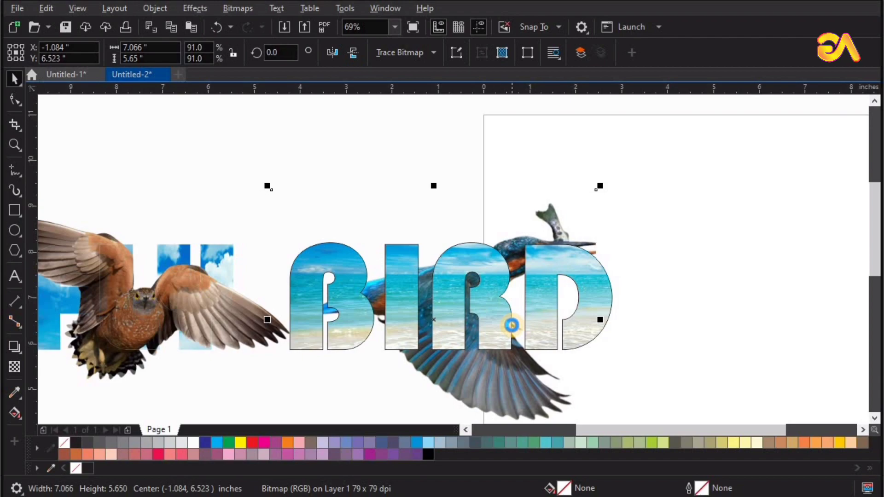
key(shift+Page_Up)
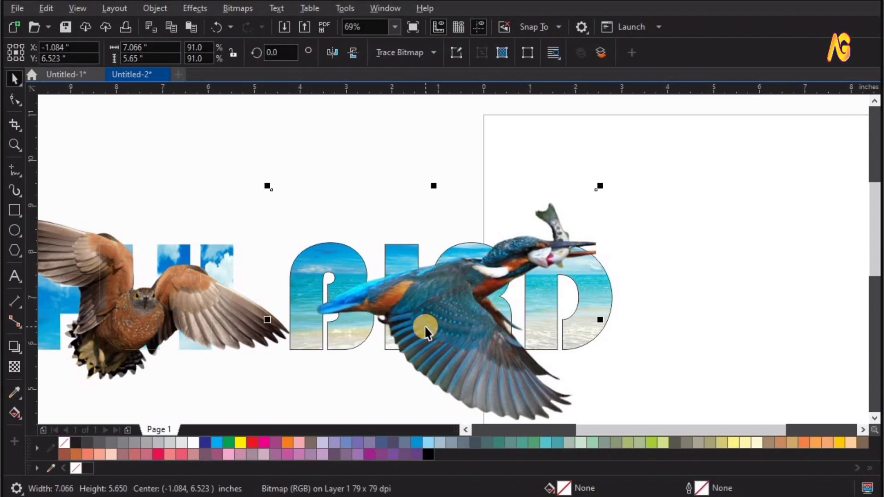
click(300, 272)
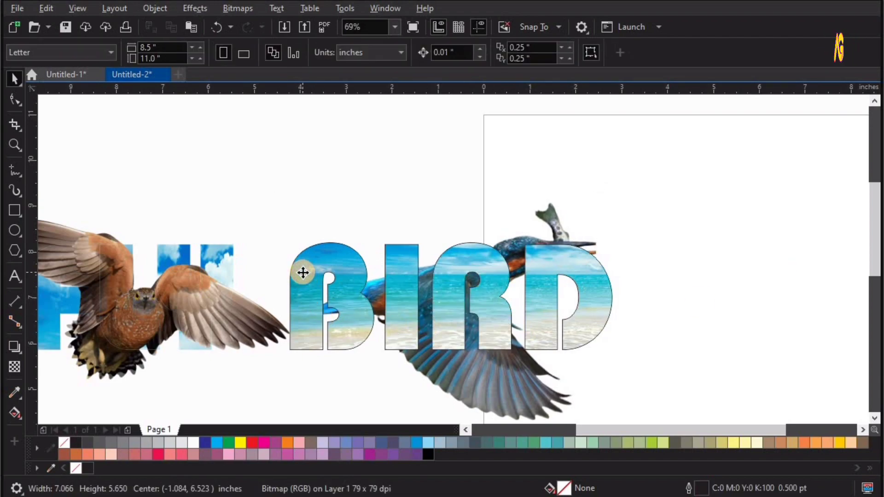
click(759, 229)
Step: Remove the outline from the word BIRD and its kingfisher
drag(720, 180, 146, 451)
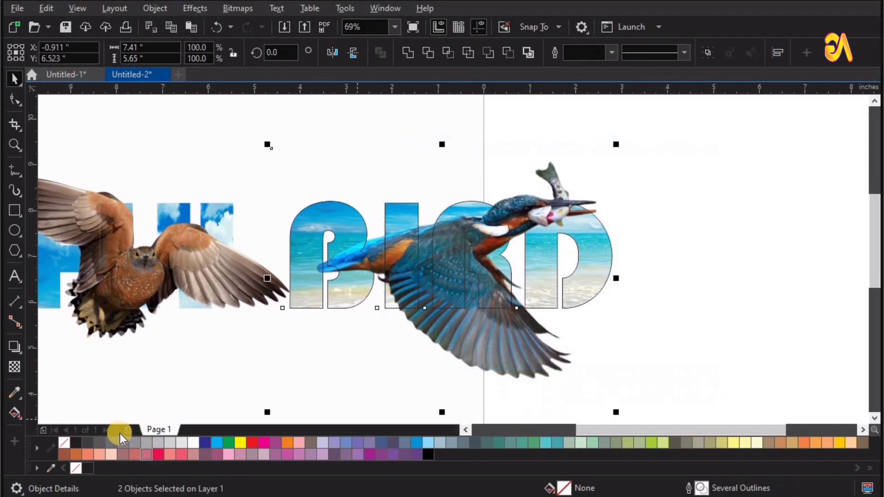
right_click(69, 444)
click(639, 299)
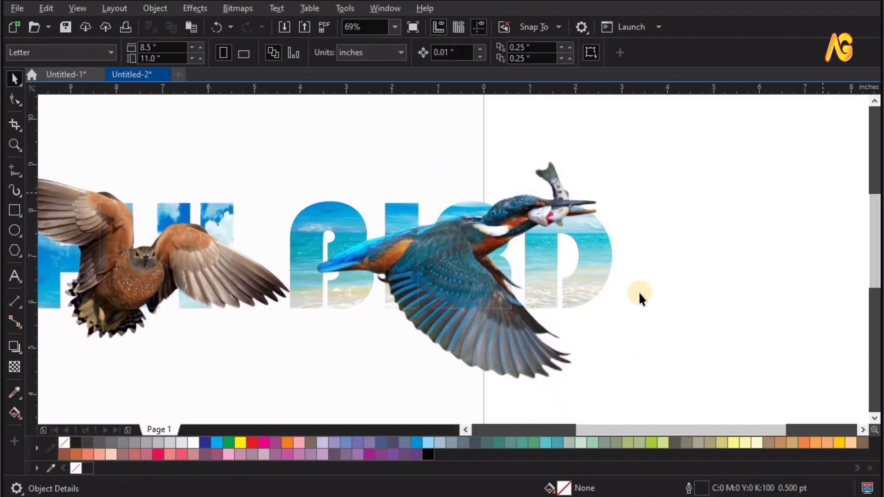
Step: Give all the words and birds a white outline 4 points wide with round corners and round line caps
key(F4)
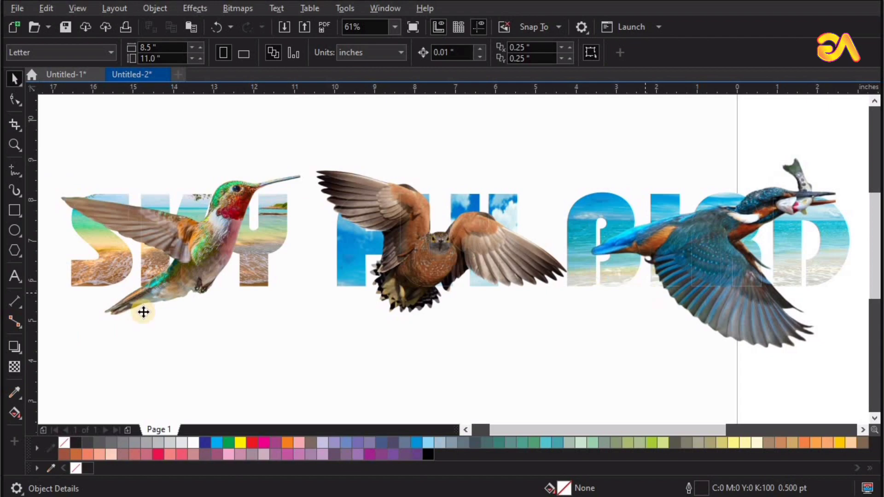
key(ctrl+a)
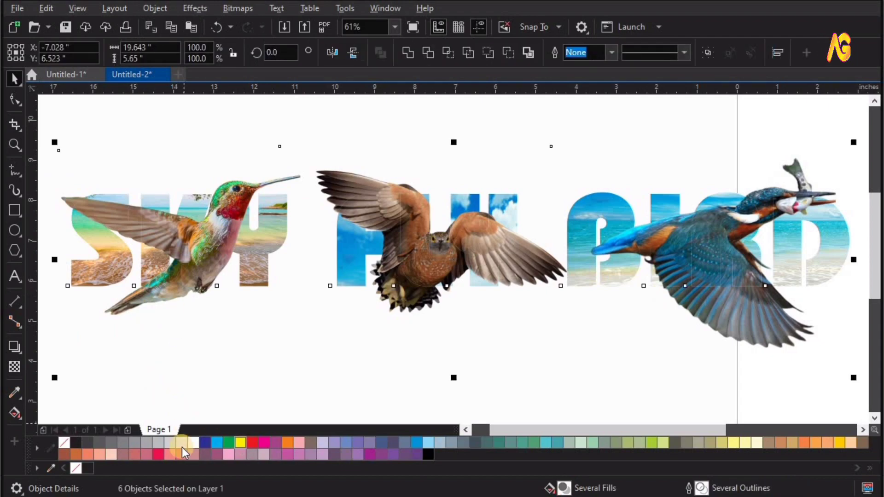
right_click(193, 442)
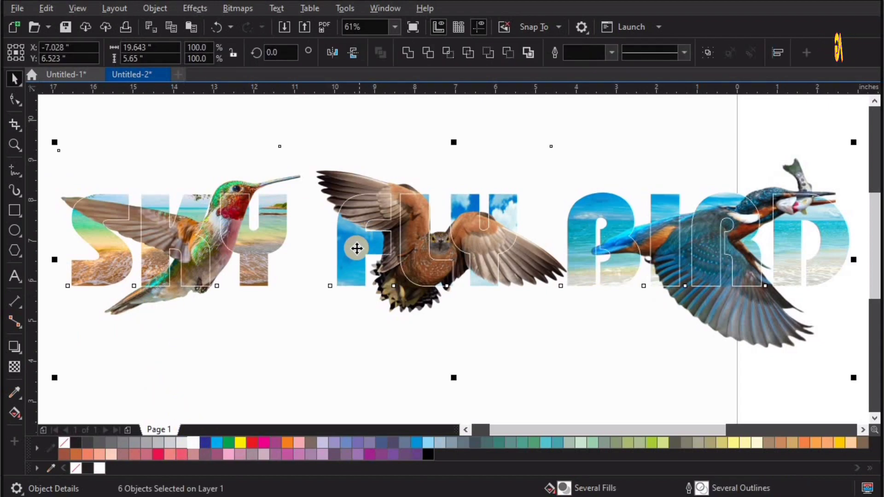
key(F12)
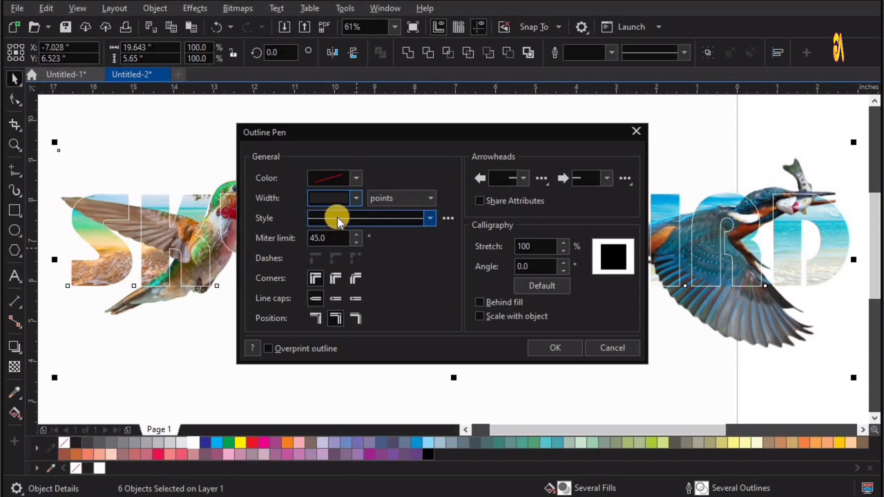
click(335, 278)
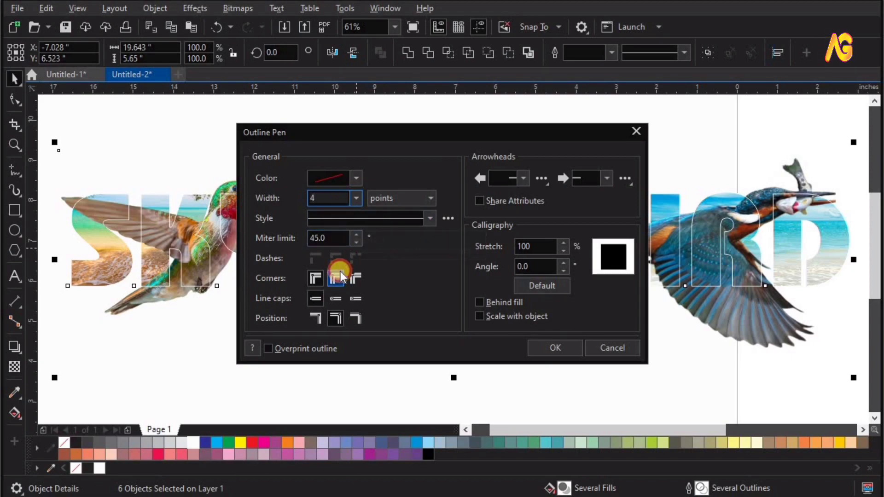
click(335, 318)
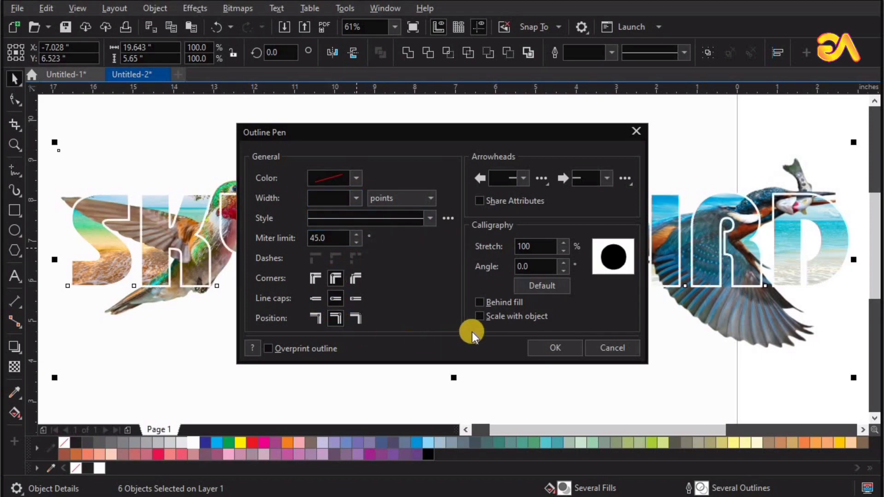
Step: Place the outlines behind the fill, make them scale with the objects and enter a new outline width
click(479, 302)
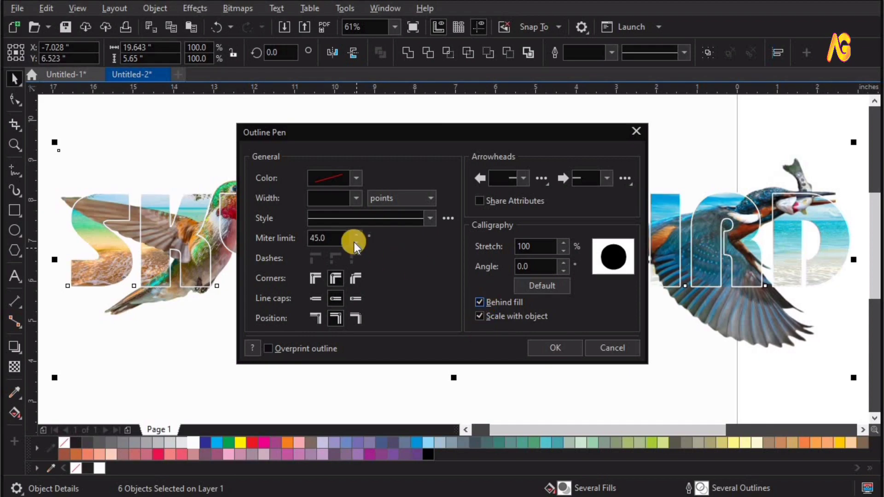
click(321, 199)
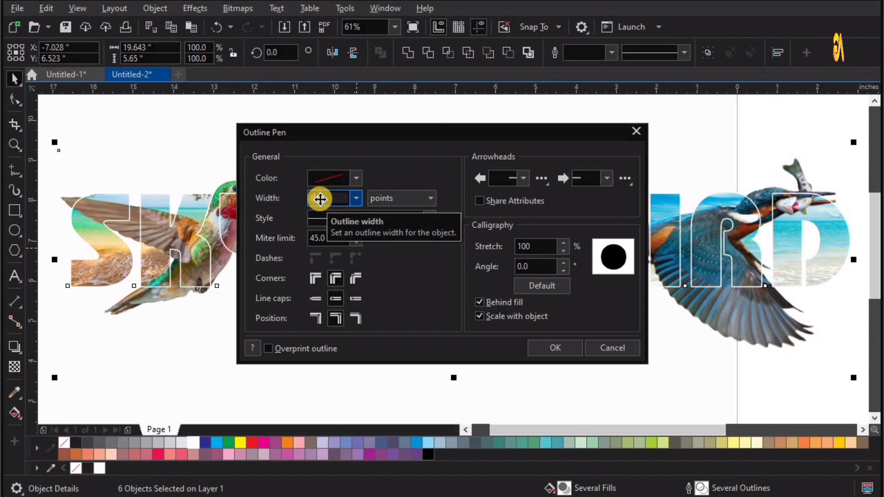
key(Return)
click(439, 124)
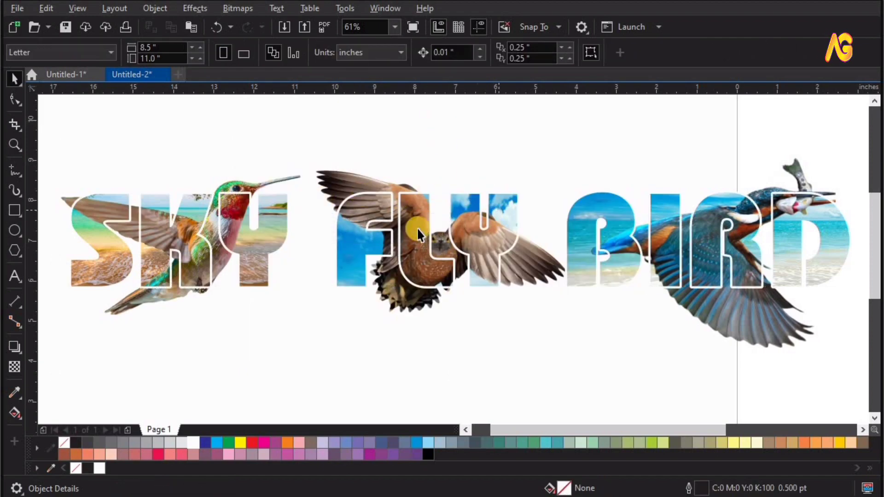
key(F3)
key(F2)
drag(216, 158, 773, 316)
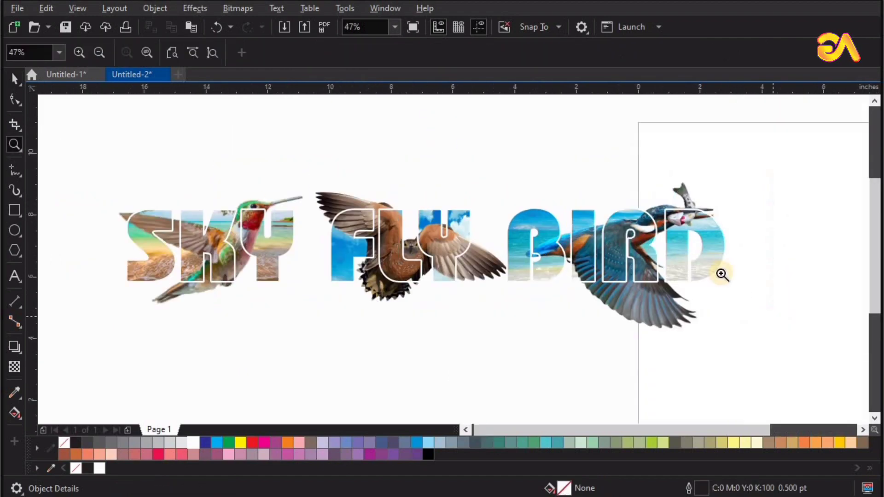
key(space)
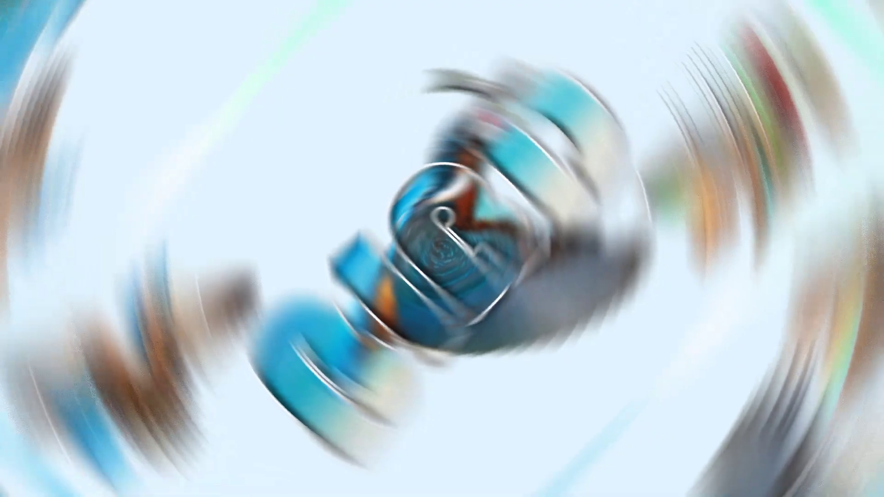